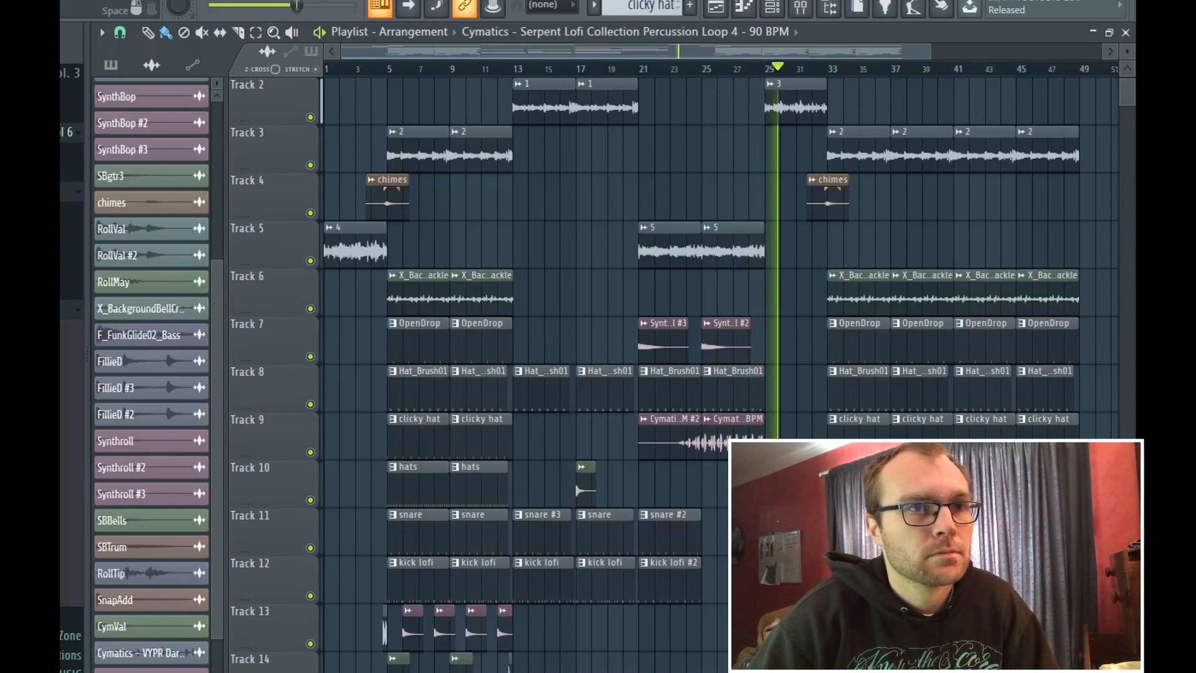
Stop the arrangement playback in the Playlist
{"action": "key", "text": "space"}
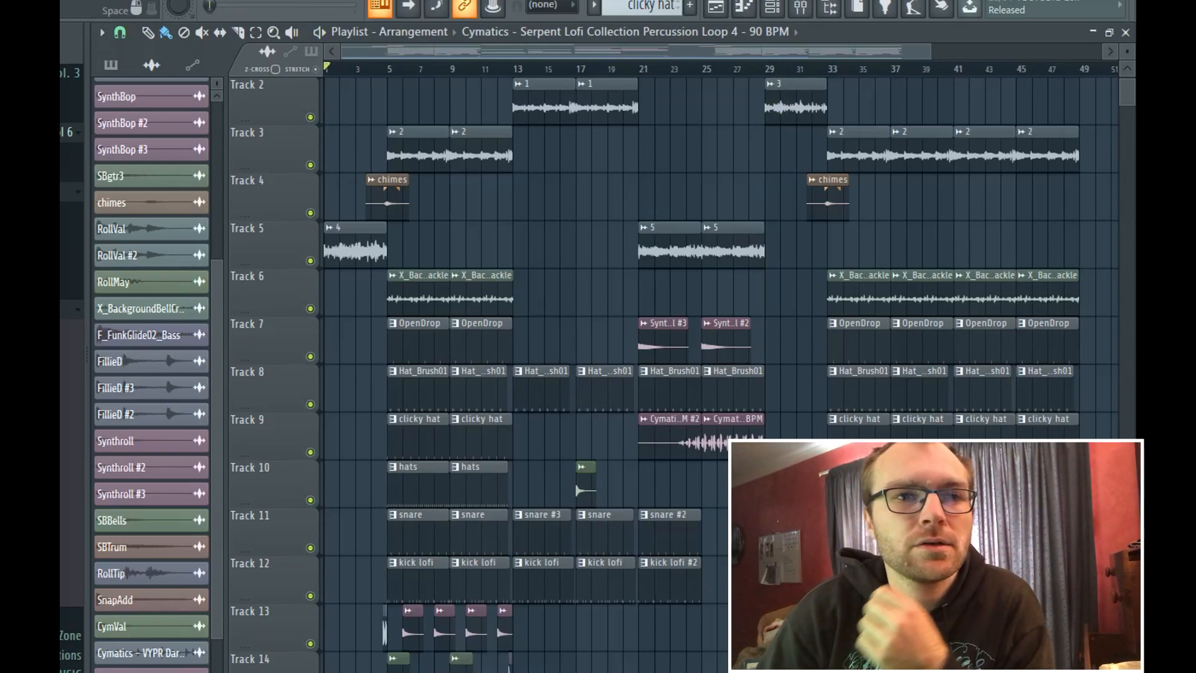
{"action": "scroll", "coordinate": [425, 50], "scroll_direction": "up", "scroll_amount": 3}
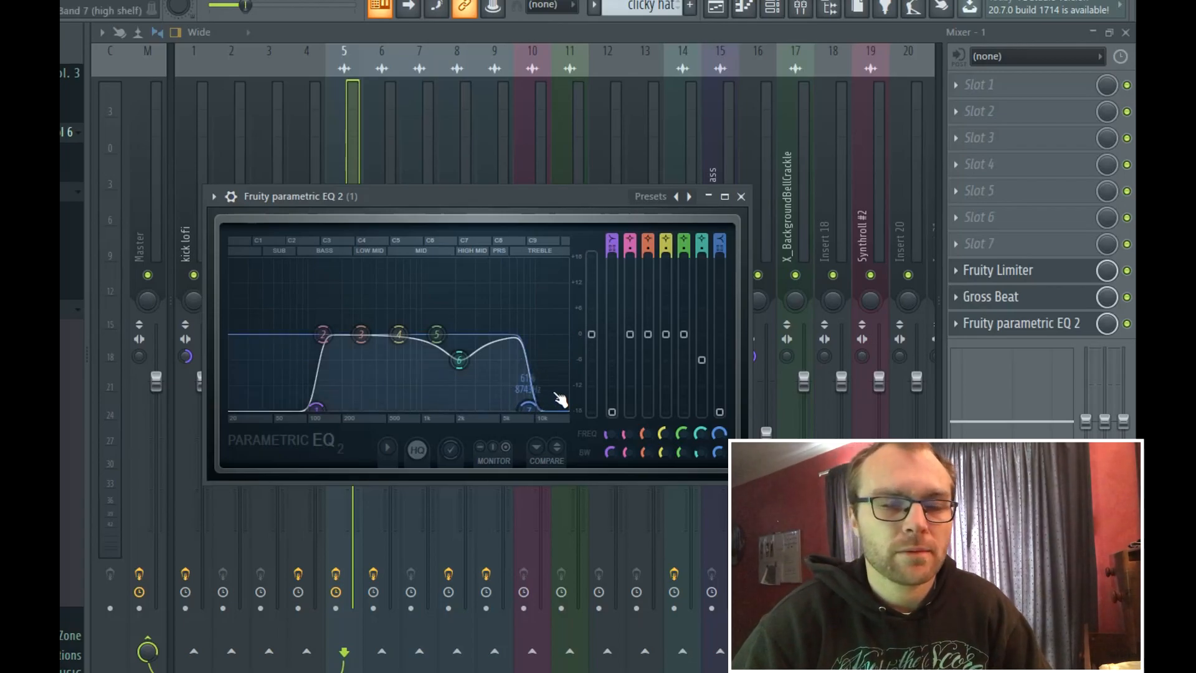
Bypass Fruity parametric EQ 2 on mixer track 5 and play the mix to hear it without the EQ
{"action": "left_click", "coordinate": [1127, 323]}
{"action": "left_click", "coordinate": [1007, 333]}
{"action": "left_click", "coordinate": [1007, 333]}
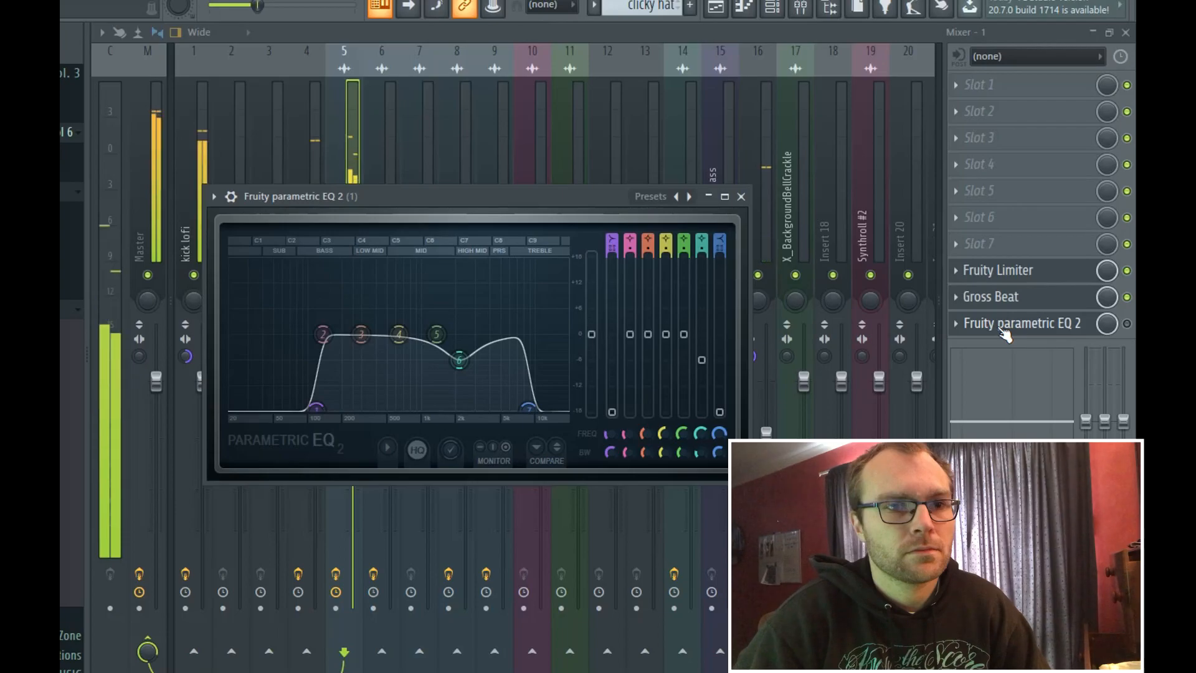
{"action": "key", "text": "space"}
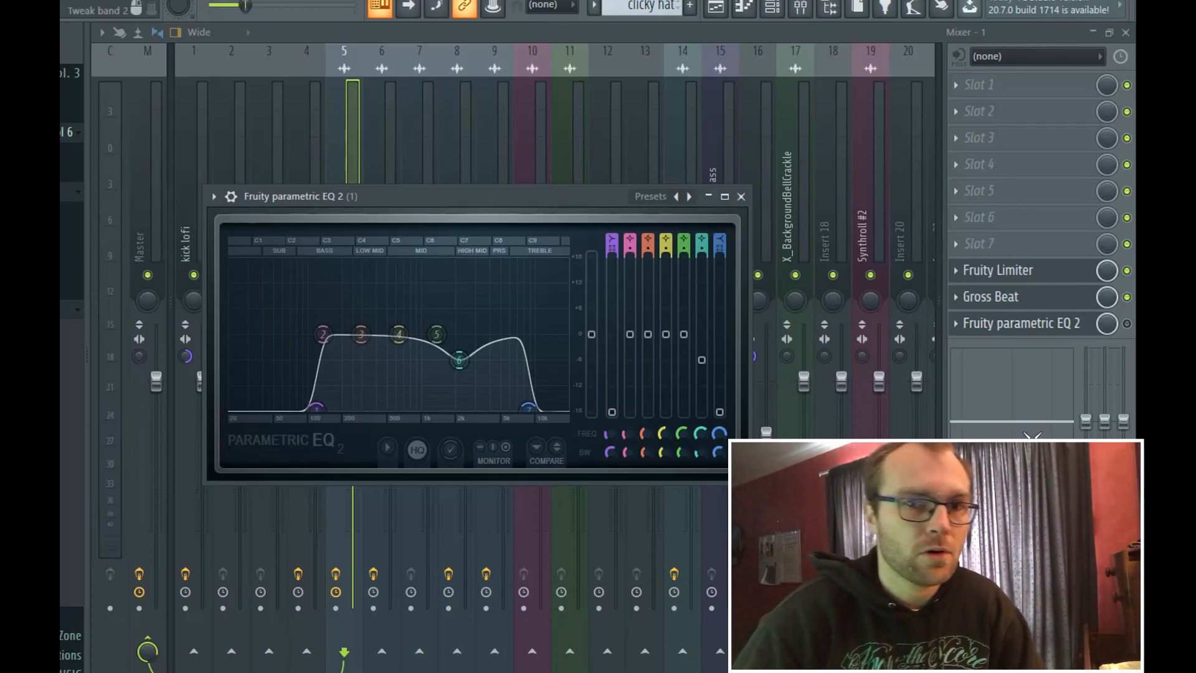
Re-enable Fruity parametric EQ 2 on mixer track 5 and replay the mix to compare the sound
{"action": "left_click", "coordinate": [1127, 324]}
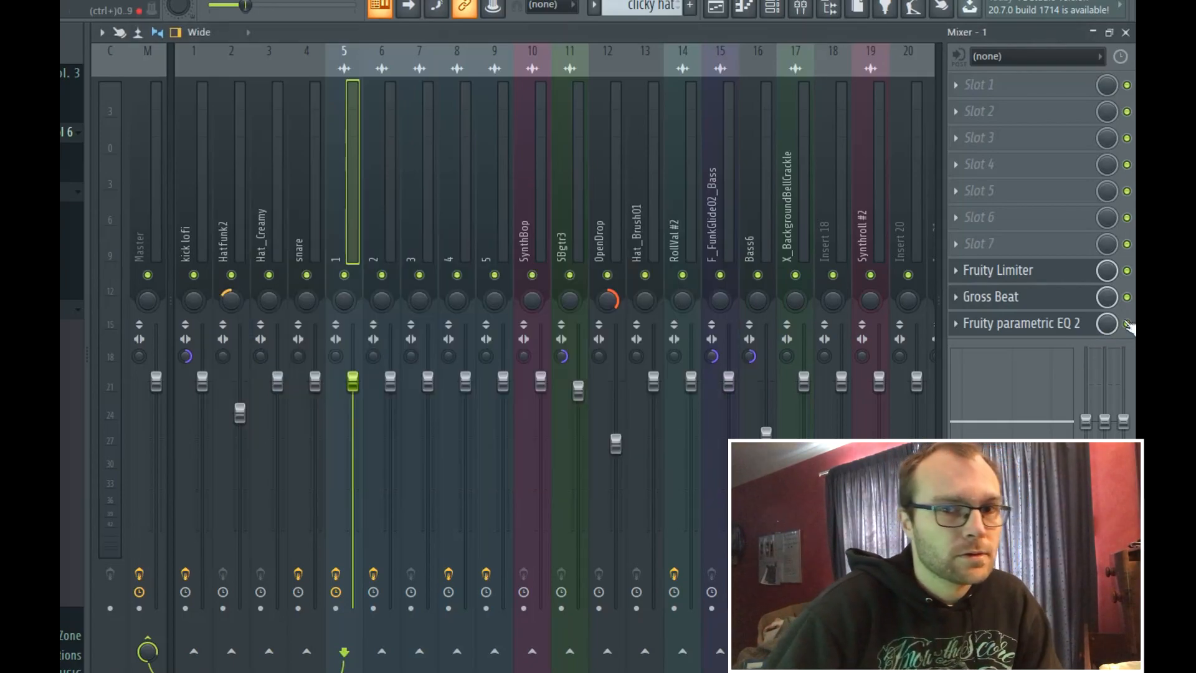
{"action": "key", "text": "space"}
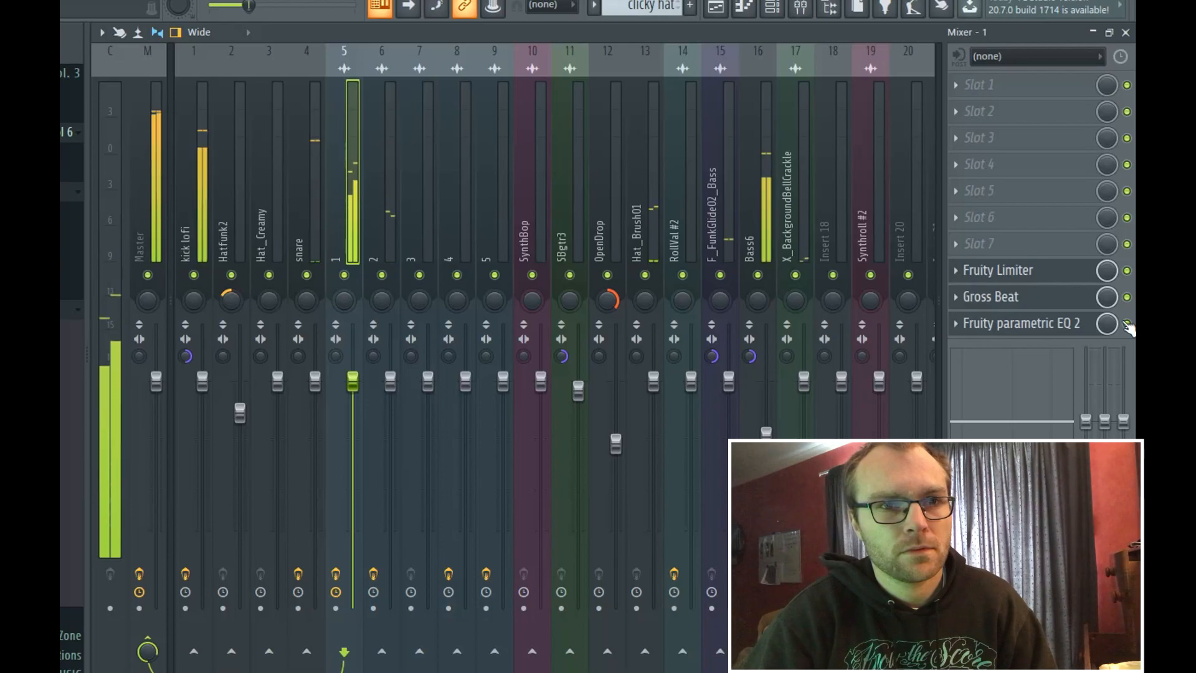
{"action": "key", "text": "space"}
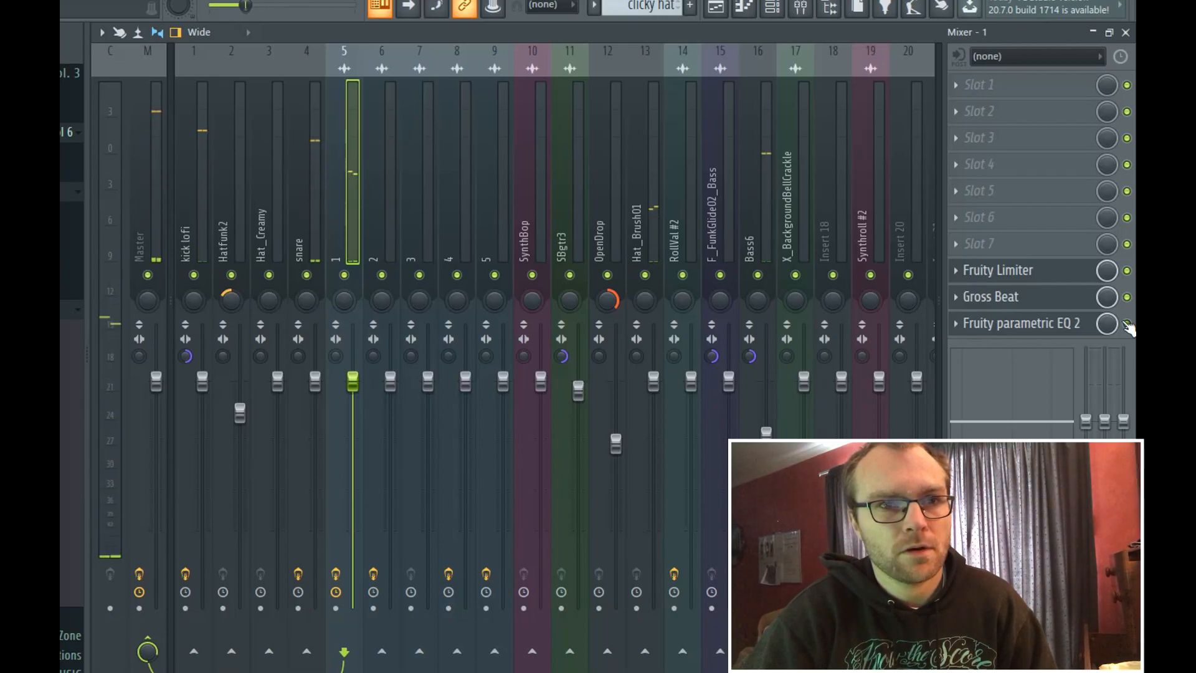
{"action": "key", "text": "space"}
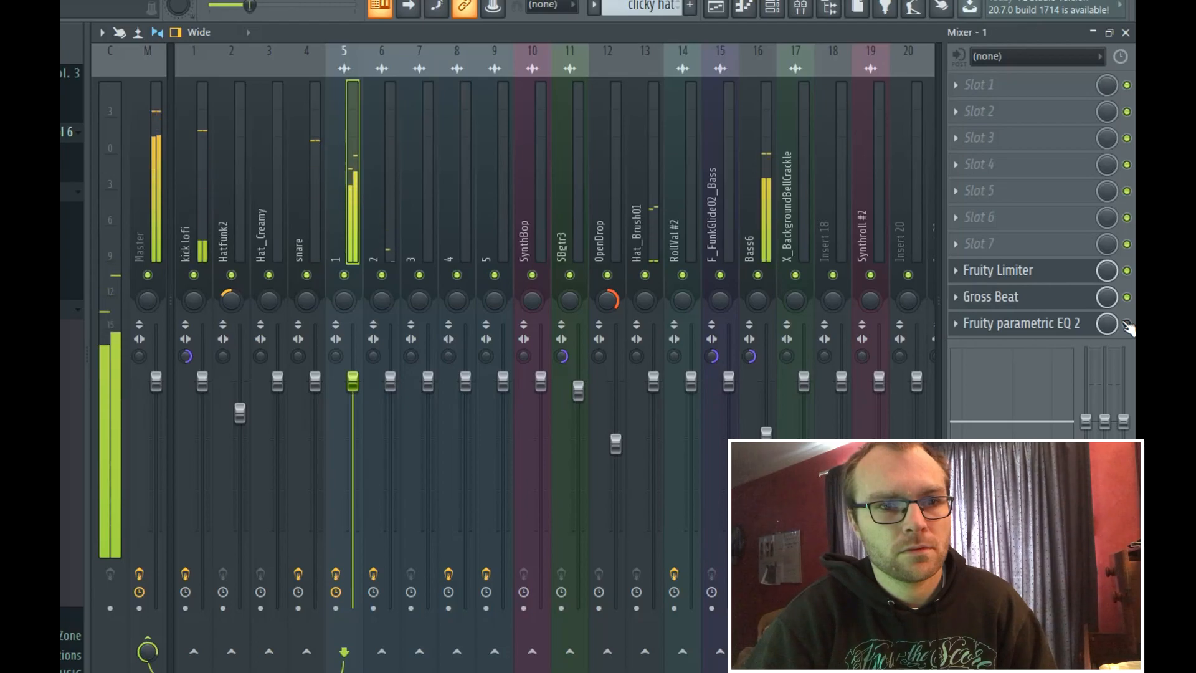
{"action": "key", "text": "space"}
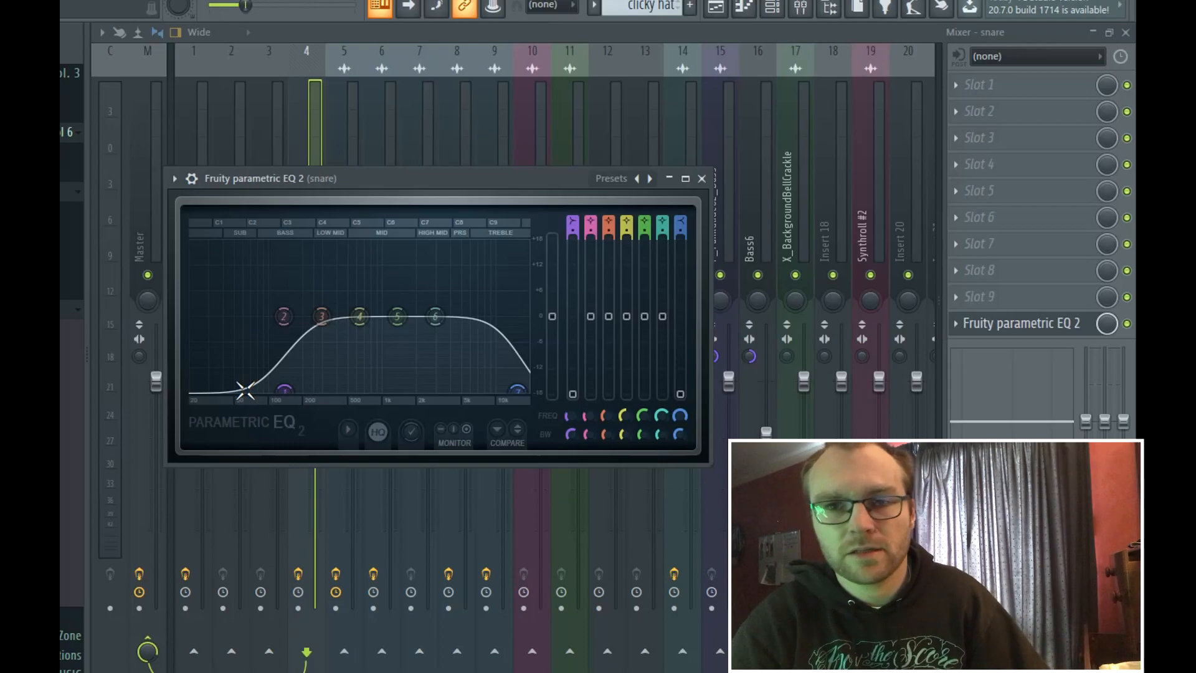
Adjust band 7 of the snare's parametric EQ and raise band 6 slightly in the Hat_Creamy EQ
{"action": "left_click_drag", "start_coordinate": [518, 390], "coordinate": [520, 309]}
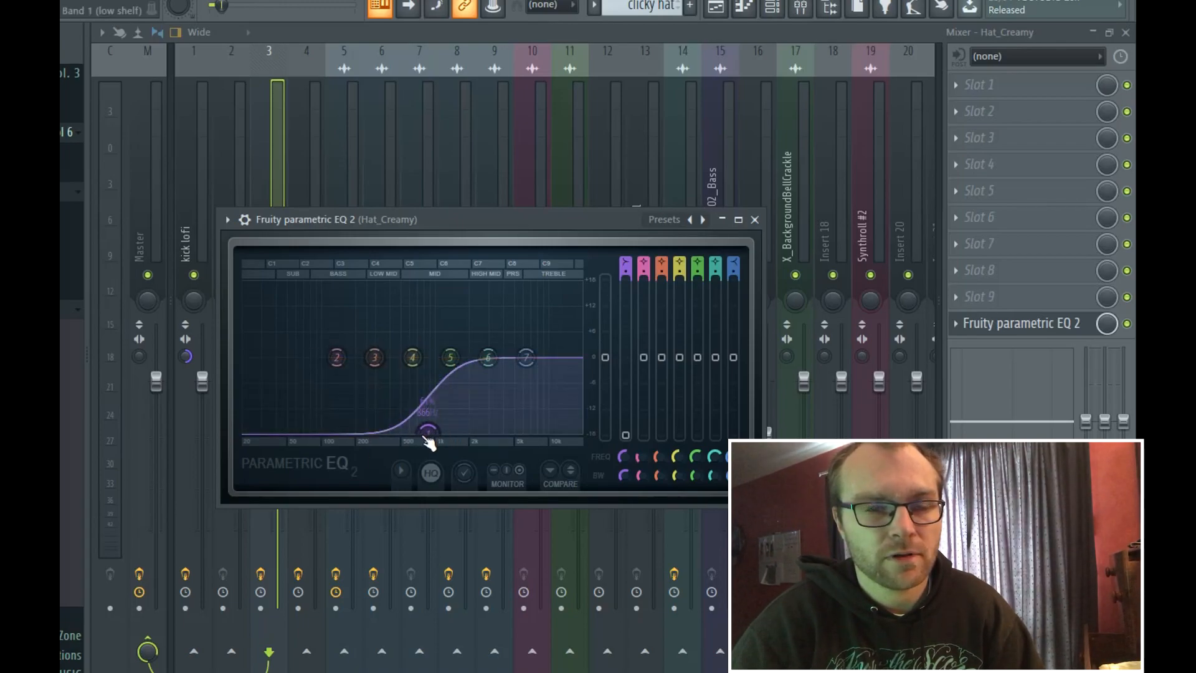
{"action": "left_click_drag", "start_coordinate": [488, 357], "coordinate": [531, 359]}
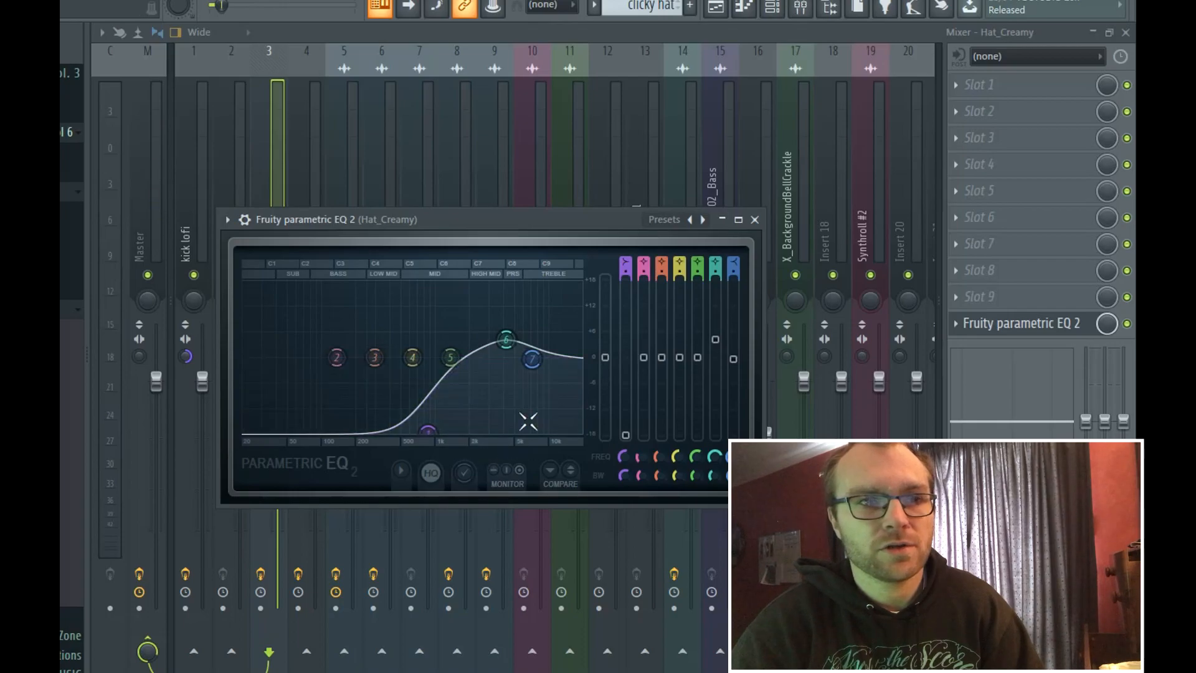
{"action": "left_click", "coordinate": [582, 41]}
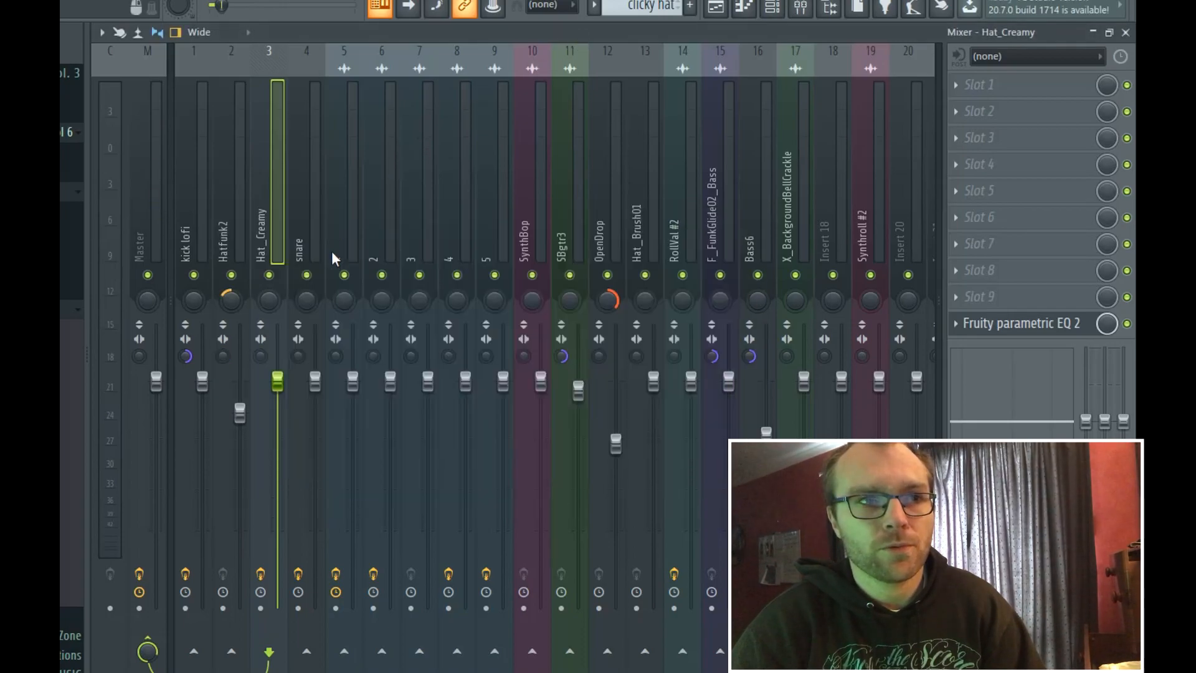
Examine the parametric EQ curves on the snare track and on mixer track 5
{"action": "left_click", "coordinate": [307, 229]}
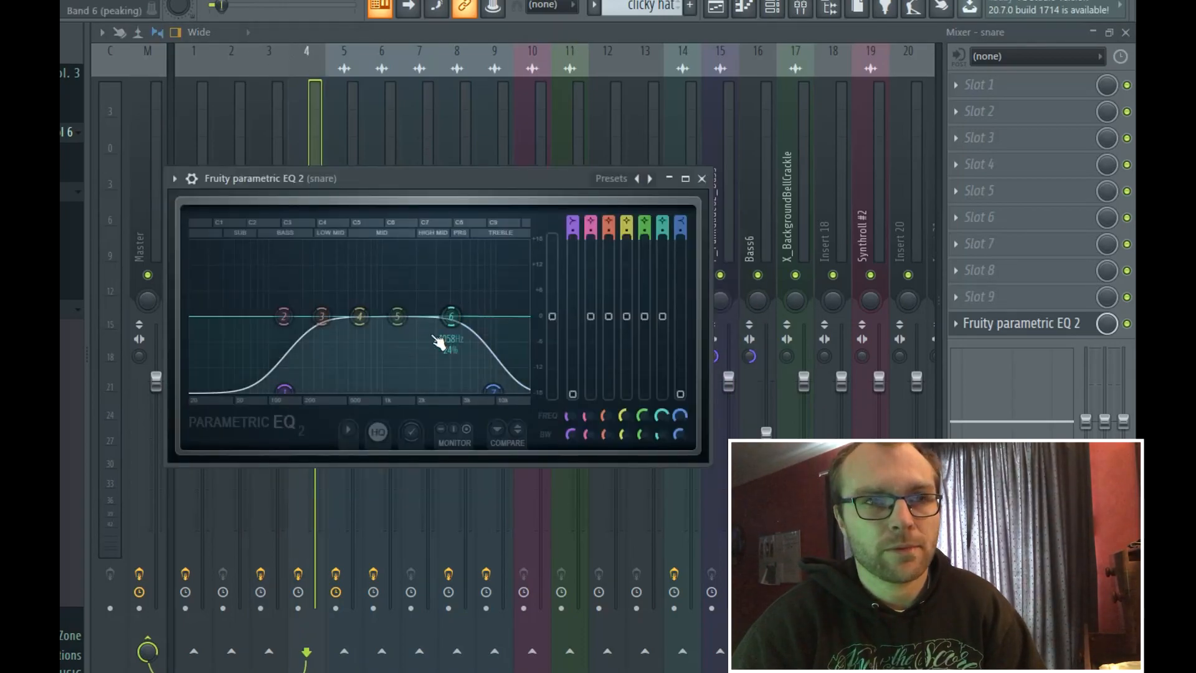
{"action": "left_click", "coordinate": [641, 31]}
{"action": "key", "text": "Right"}
{"action": "left_click", "coordinate": [1000, 327]}
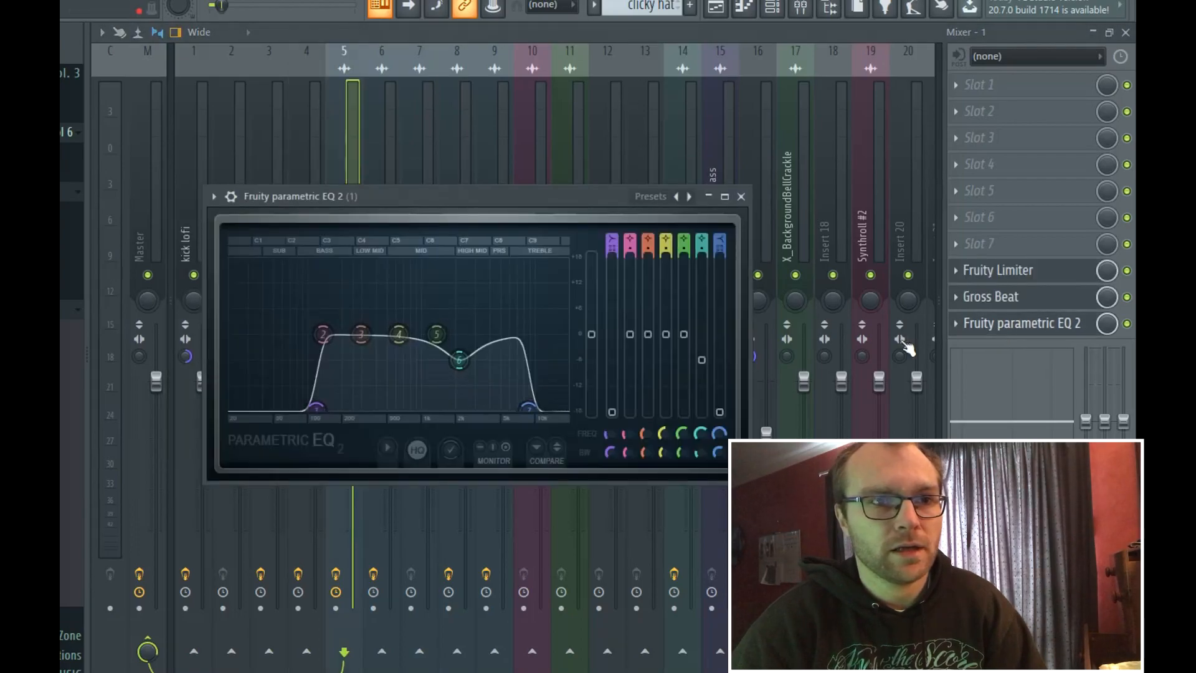
Review the OpenDrop track's parametric EQ, and lower the OpenDrop volume slightly after listening to the mix
{"action": "left_click", "coordinate": [611, 118]}
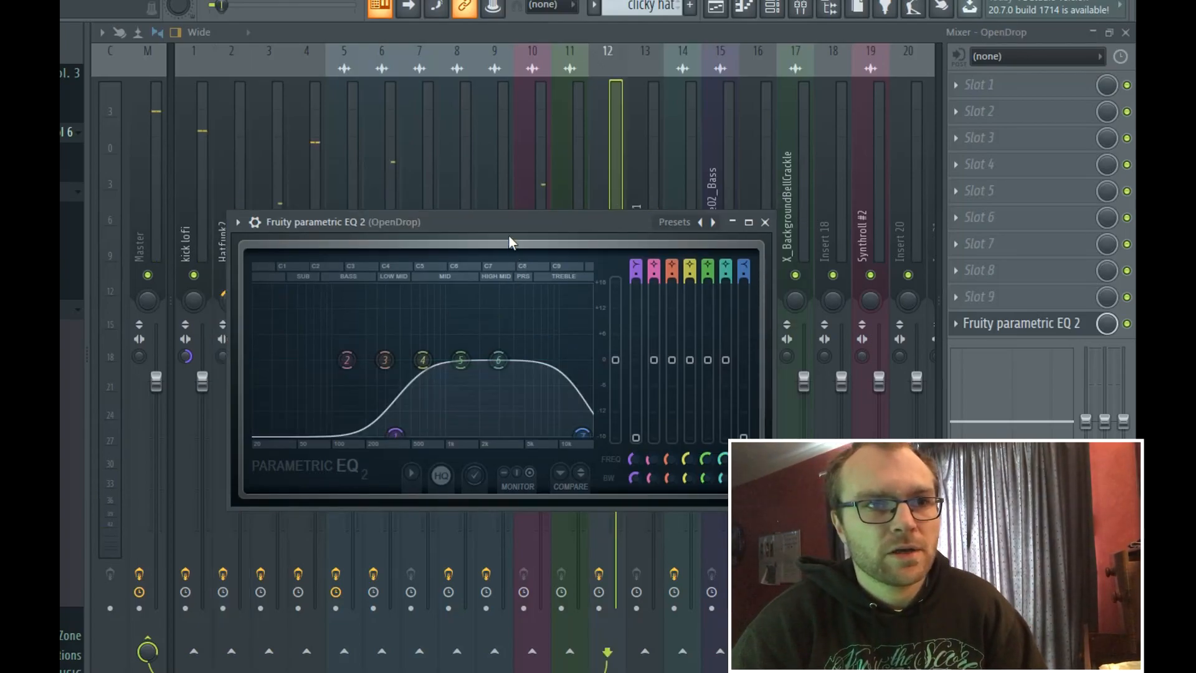
{"action": "left_click_drag", "start_coordinate": [510, 242], "coordinate": [468, 211]}
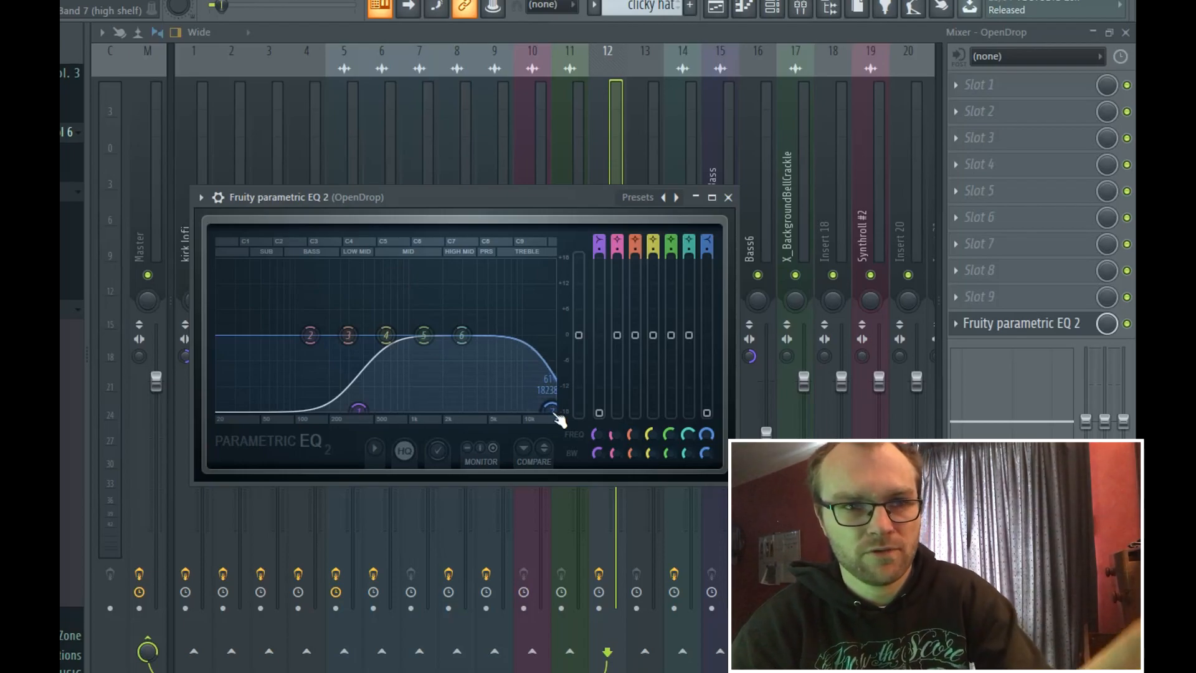
{"action": "left_click", "coordinate": [653, 32]}
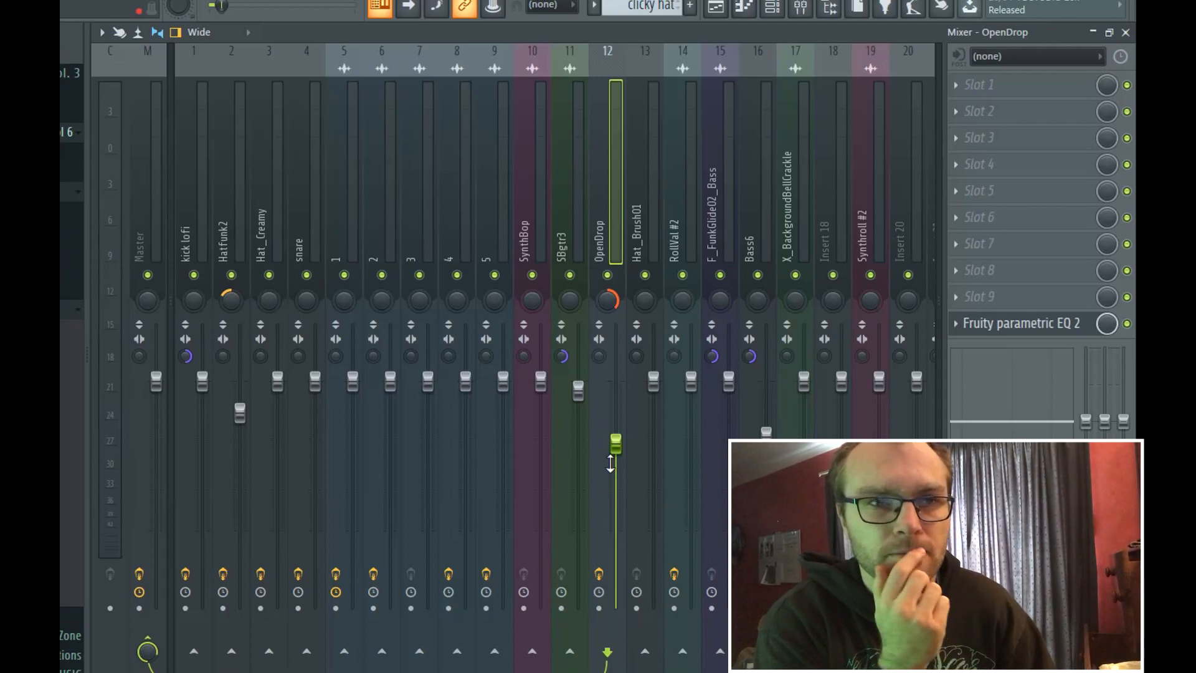
{"action": "key", "text": "space"}
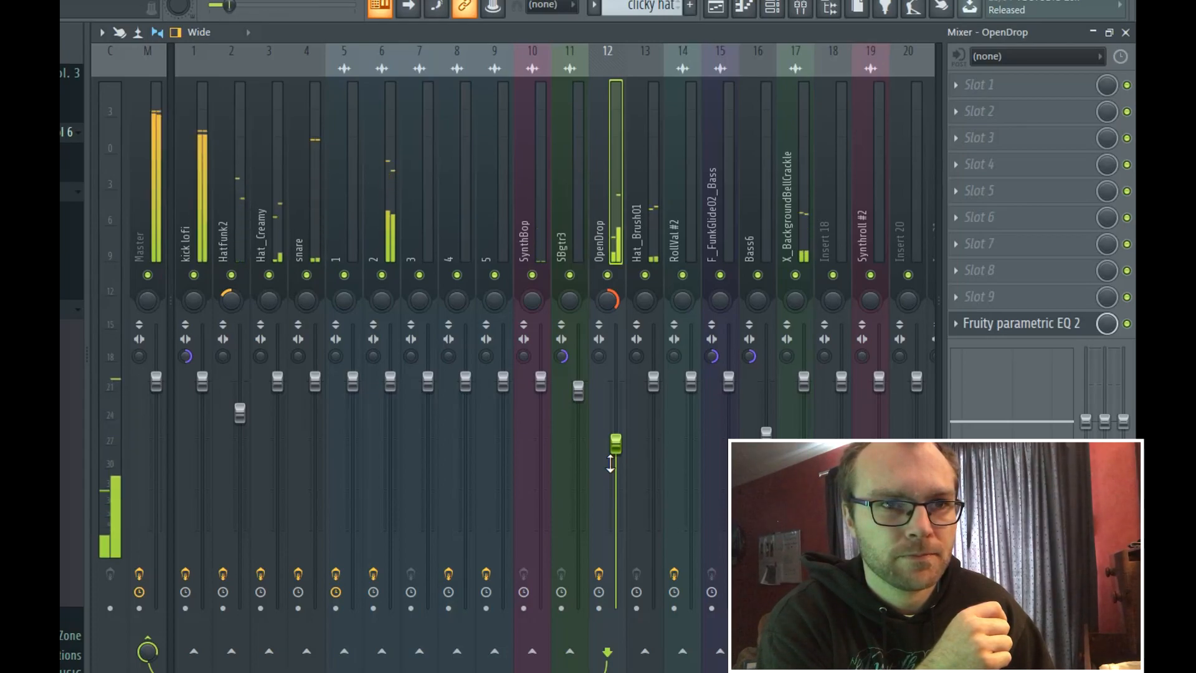
{"action": "key", "text": "space"}
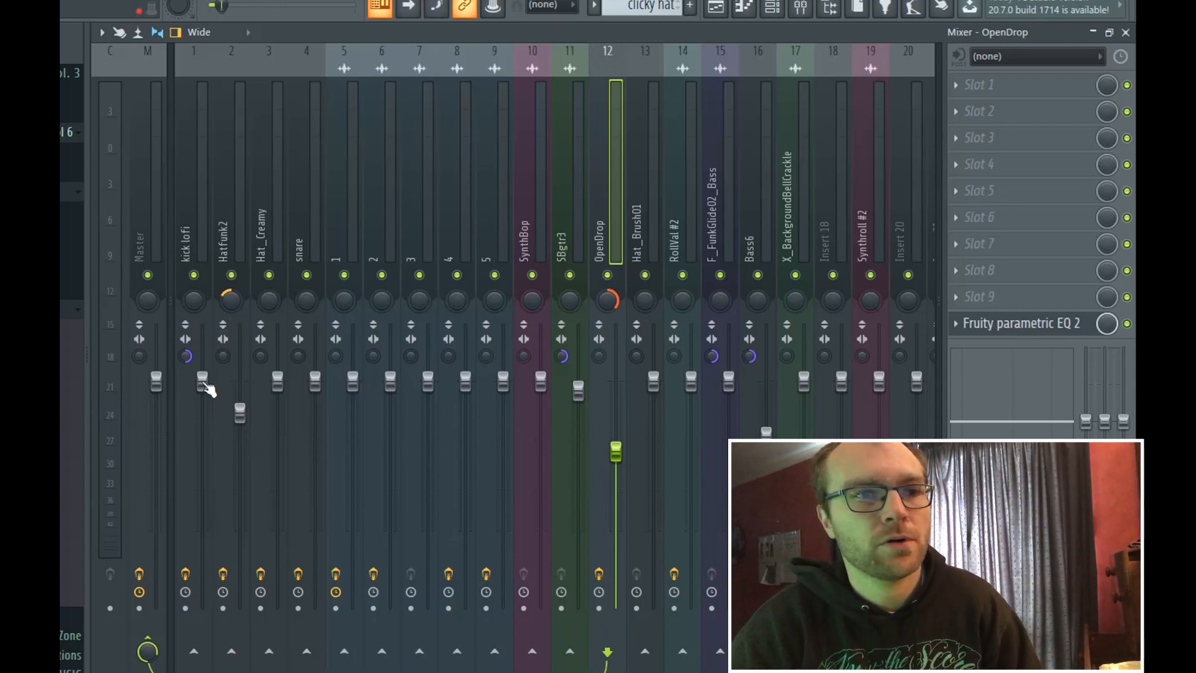
Examine the low-frequency boosts on bands 2 and 3 in the Bass6 track's parametric EQ
{"action": "left_click", "coordinate": [183, 359]}
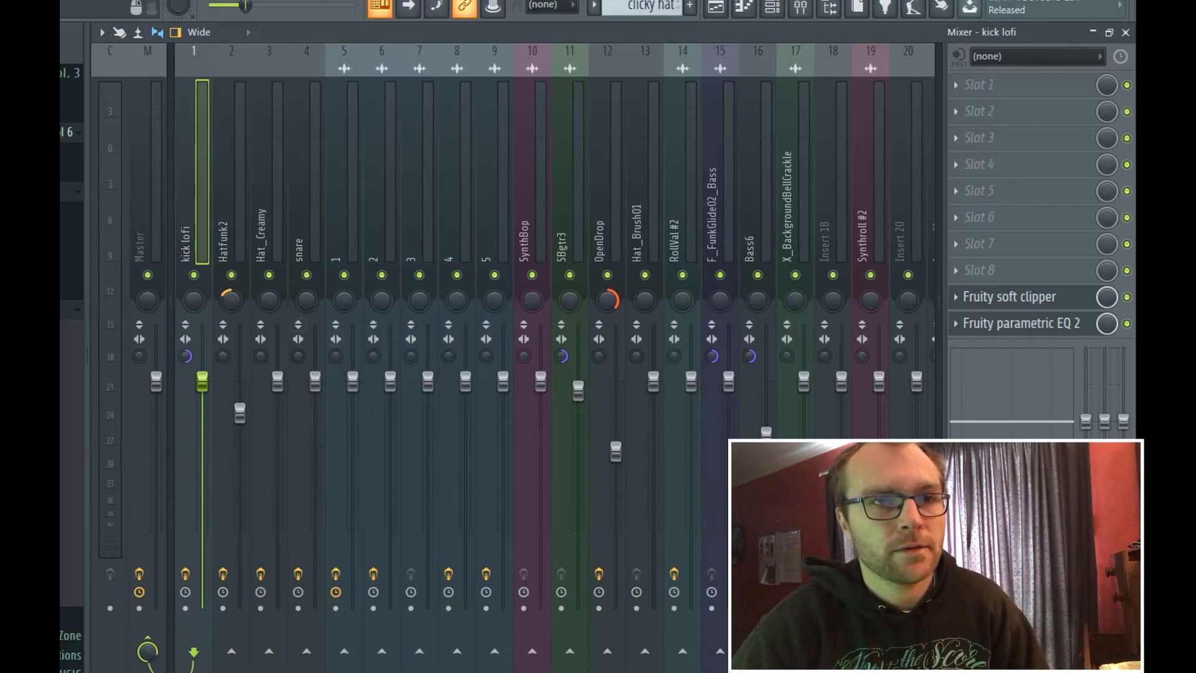
{"action": "left_click", "coordinate": [749, 224]}
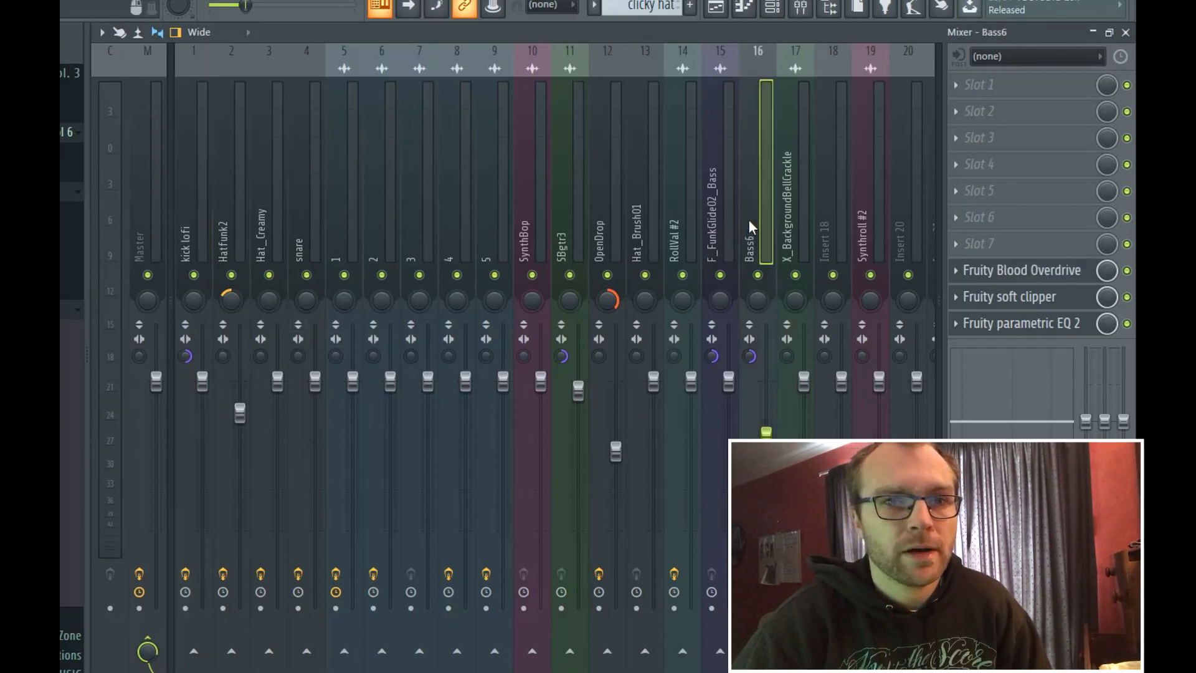
{"action": "left_click", "coordinate": [990, 325]}
{"action": "mouse_move", "coordinate": [466, 193]}
{"action": "left_mouse_down"}
{"action": "mouse_move", "coordinate": [477, 196]}
{"action": "mouse_move", "coordinate": [462, 191]}
{"action": "left_mouse_up"}
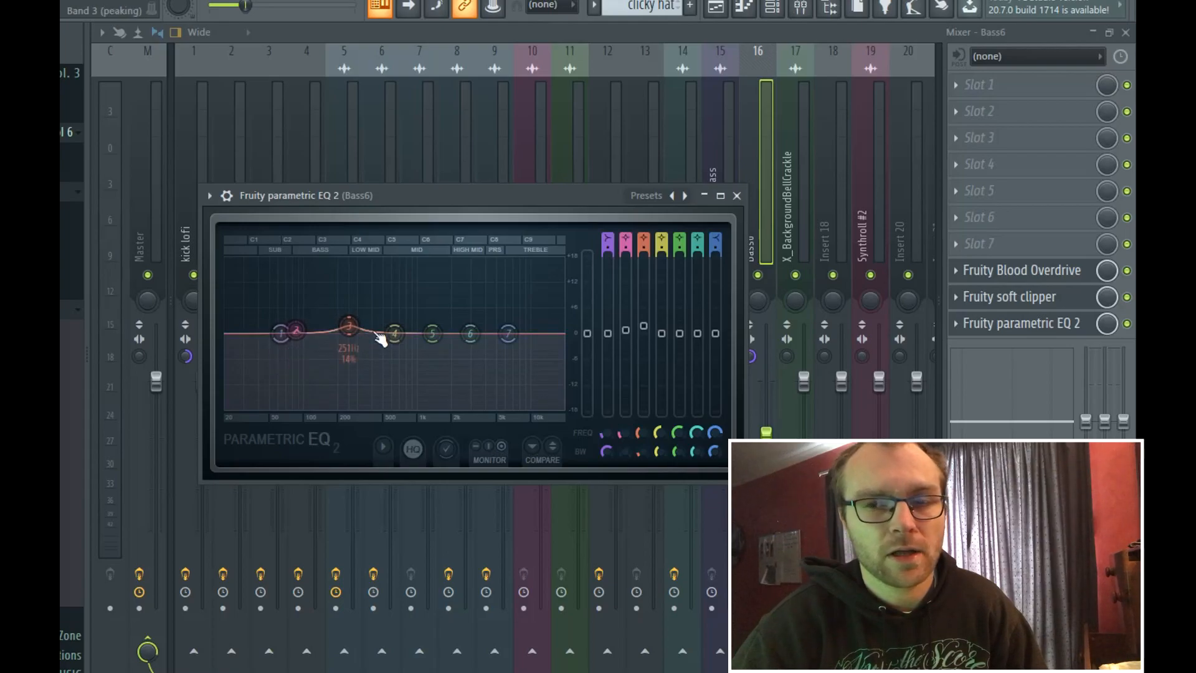
{"action": "key", "text": "space"}
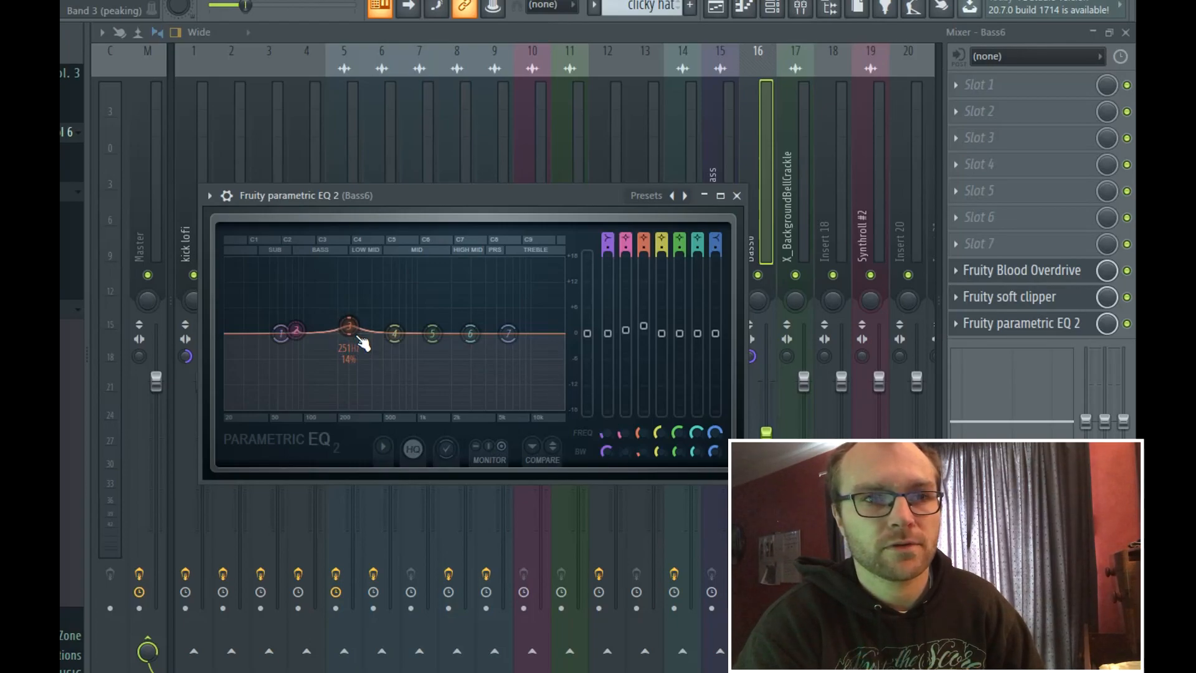
{"action": "left_click_drag", "start_coordinate": [405, 195], "coordinate": [426, 188]}
{"action": "left_click", "coordinate": [651, 31]}
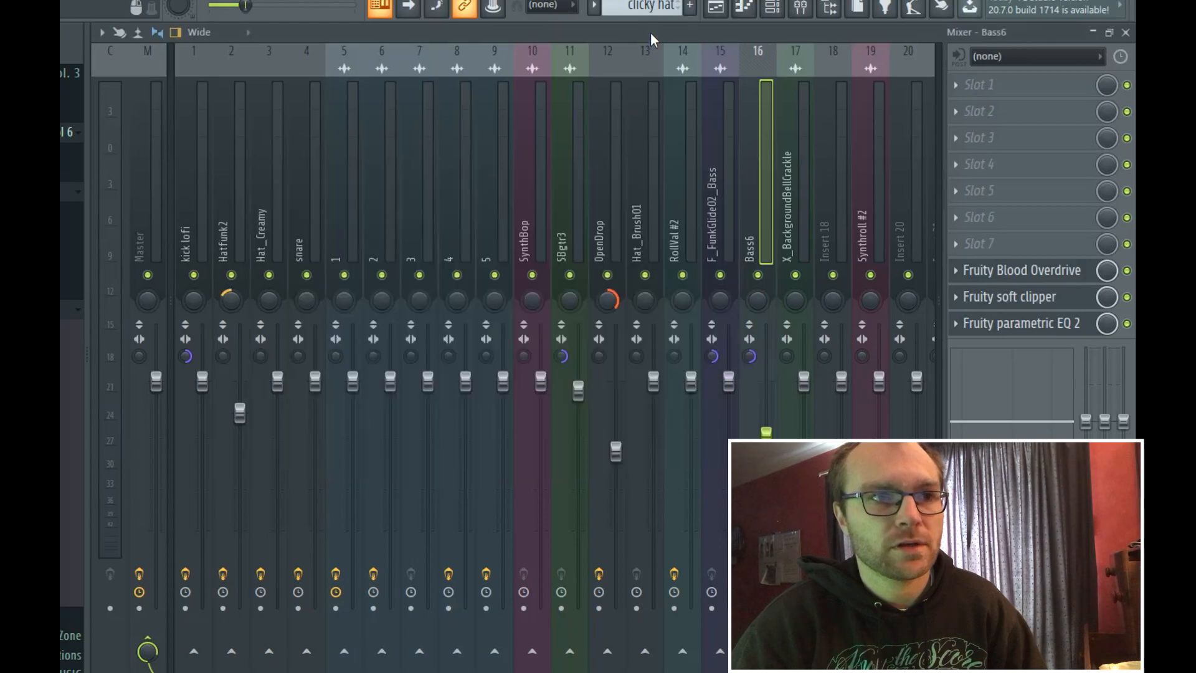
Examine the cuts on bands 2 and 3 of the kick lofi track's parametric EQ during playback
{"action": "left_click", "coordinate": [188, 247]}
{"action": "left_click", "coordinate": [1006, 324]}
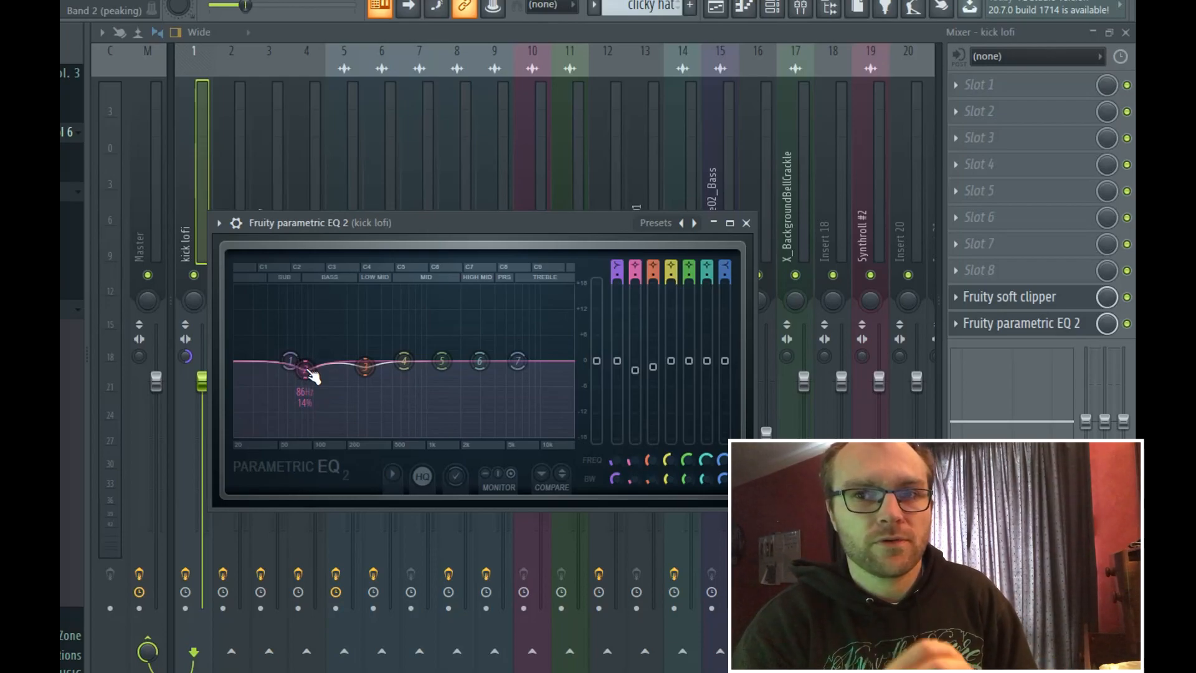
{"action": "key", "text": "space"}
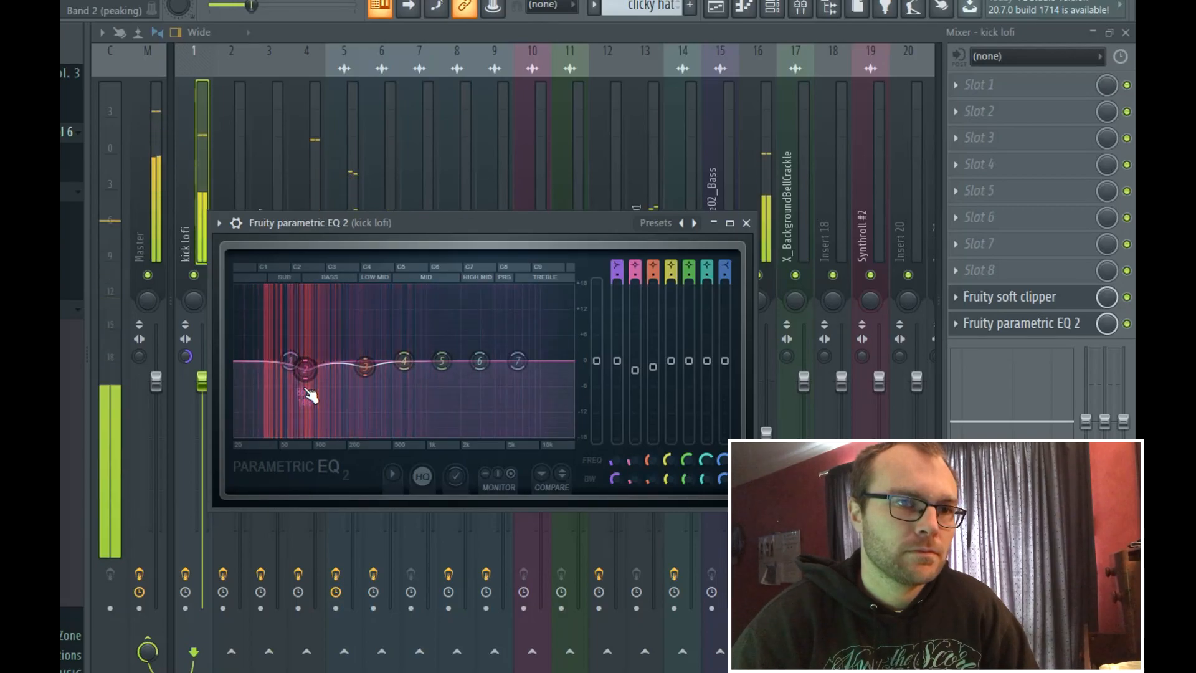
{"action": "key", "text": "space"}
{"action": "left_click", "coordinate": [746, 222]}
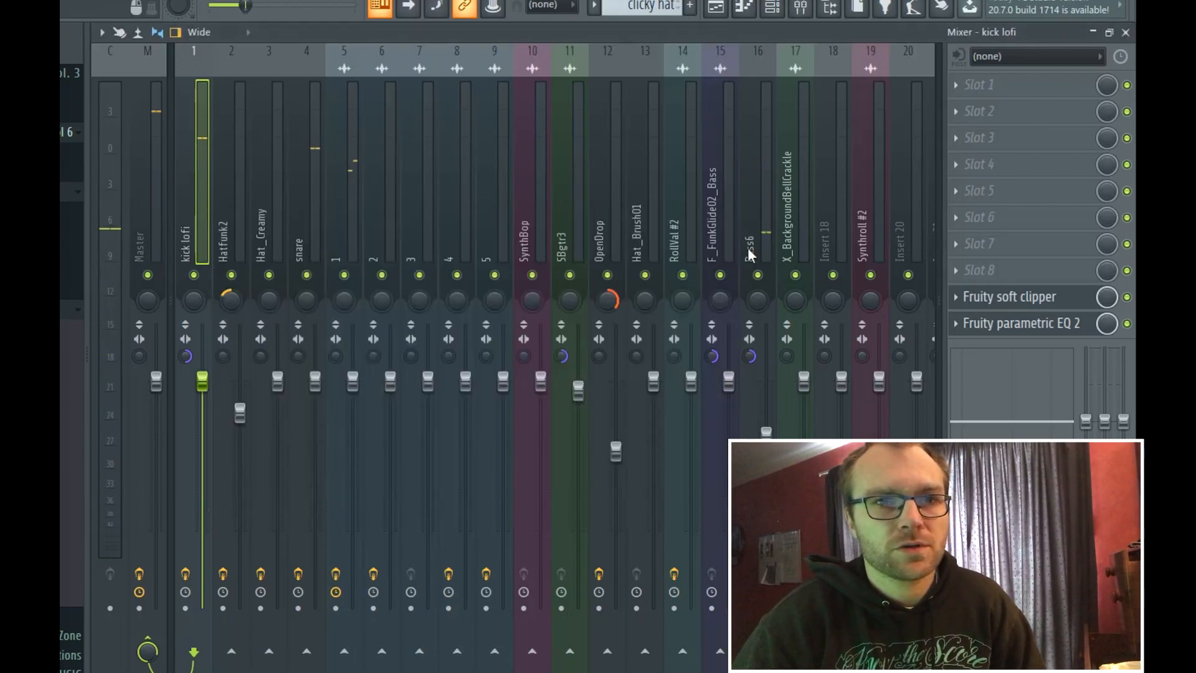
Examine the Fruity Blood Overdrive settings on the Bass6 track
{"action": "left_click", "coordinate": [749, 242]}
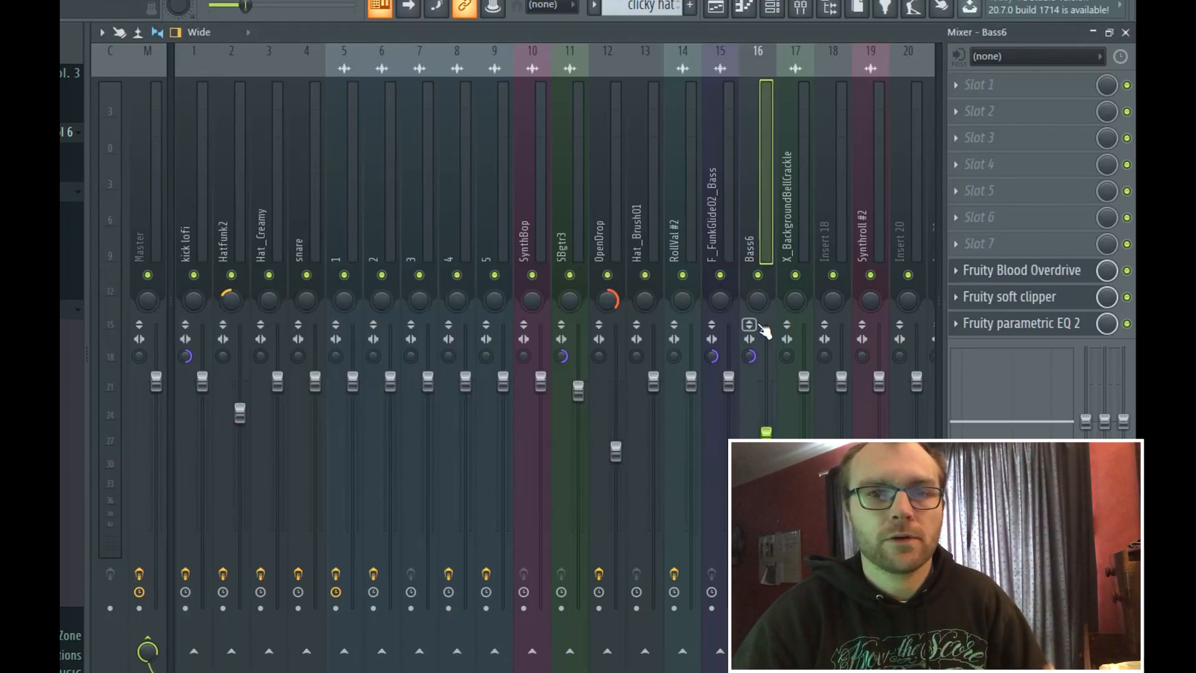
{"action": "left_click", "coordinate": [1008, 274]}
{"action": "left_click_drag", "start_coordinate": [440, 241], "coordinate": [484, 253]}
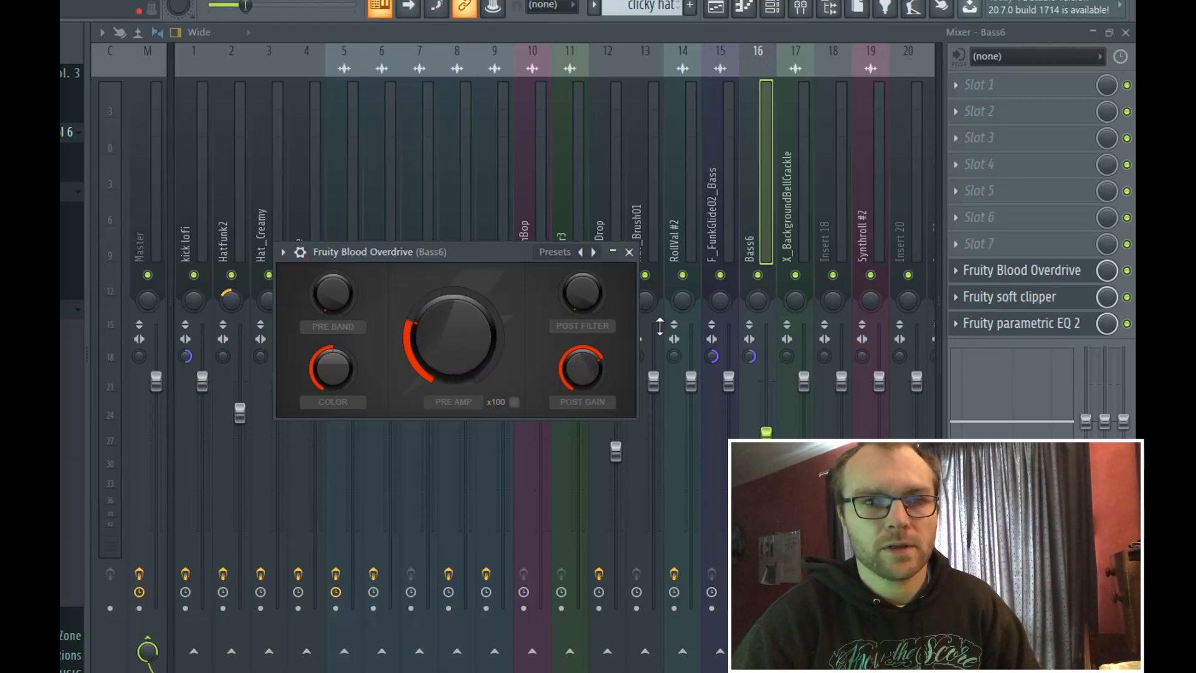
{"action": "left_click", "coordinate": [629, 251]}
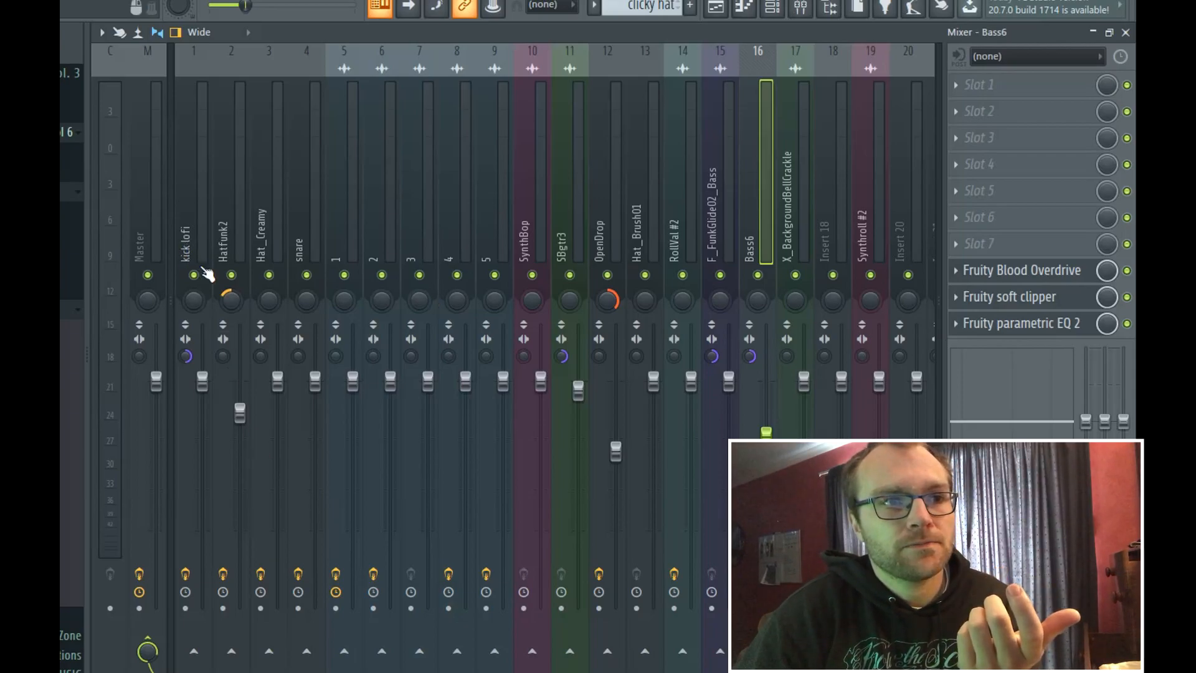
Bypass the Fruity soft clipper on the kick lofi track and play the kick soloed
{"action": "left_click", "coordinate": [192, 225]}
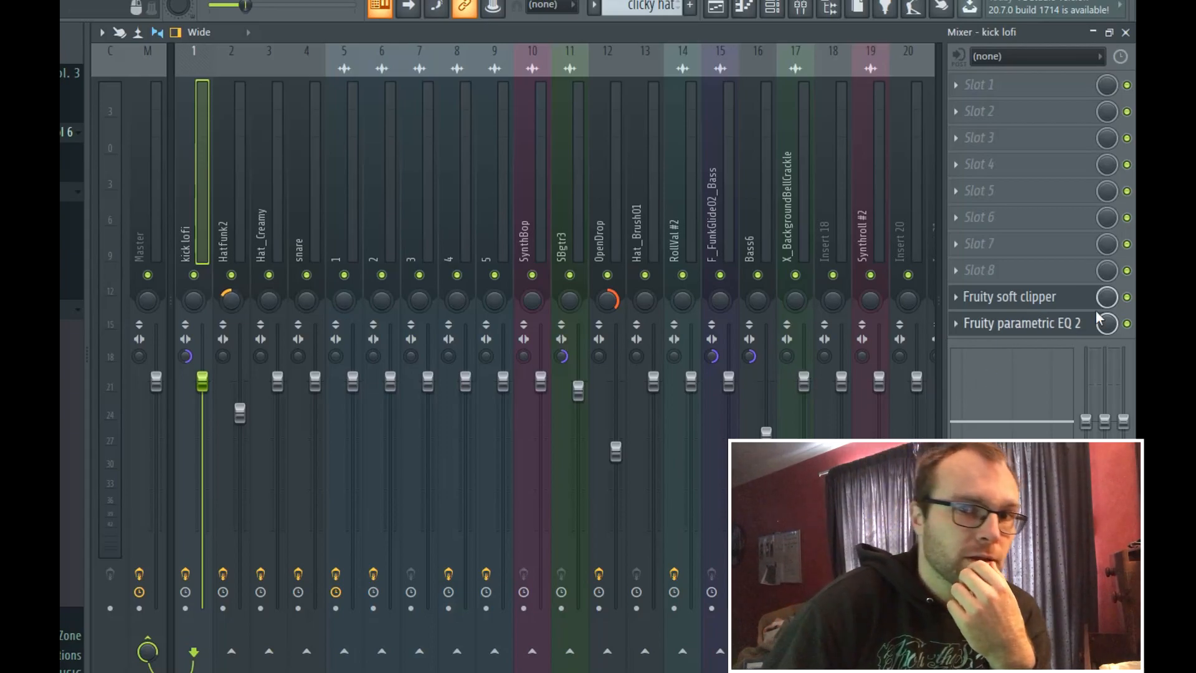
{"action": "left_click", "coordinate": [1127, 297]}
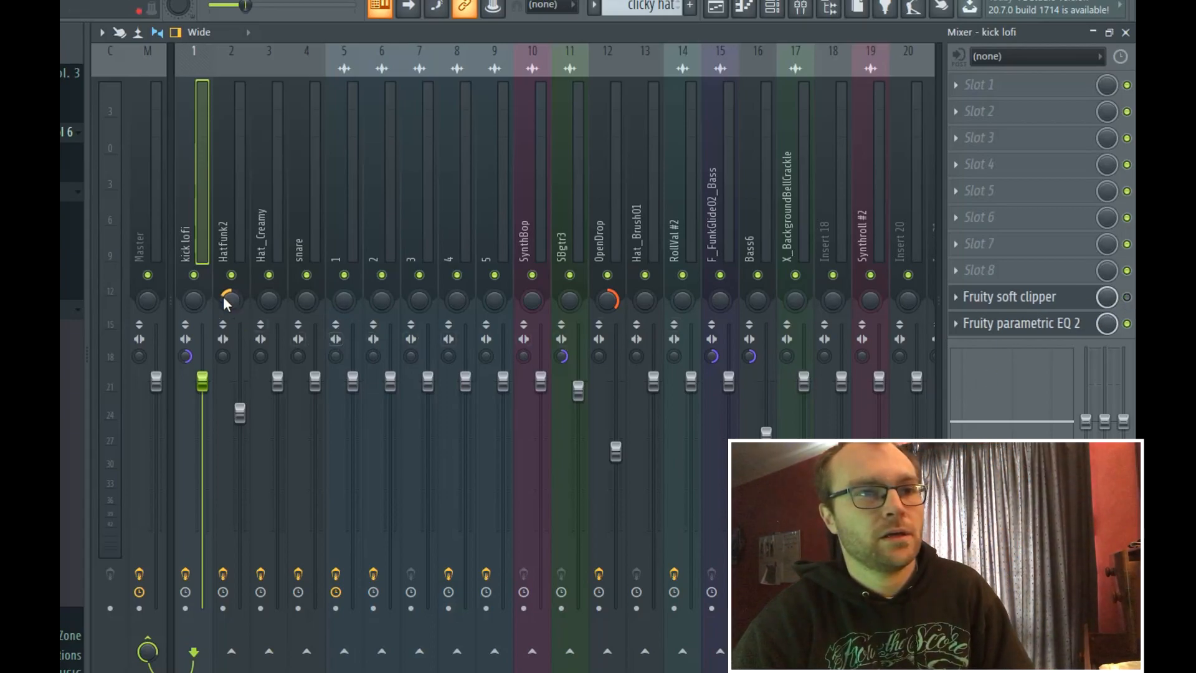
{"action": "right_click", "coordinate": [194, 275]}
{"action": "key", "text": "space"}
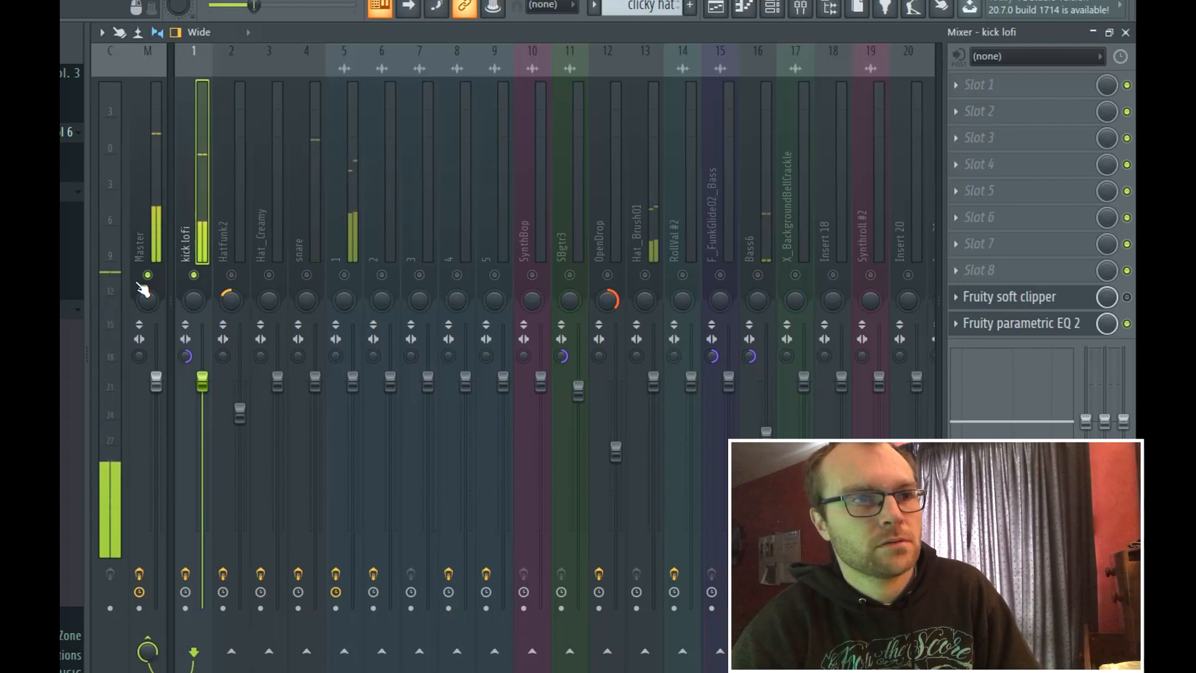
Link the CymVal channel to mixer track 20 and stop the playback
{"action": "key", "text": "ctrl+l"}
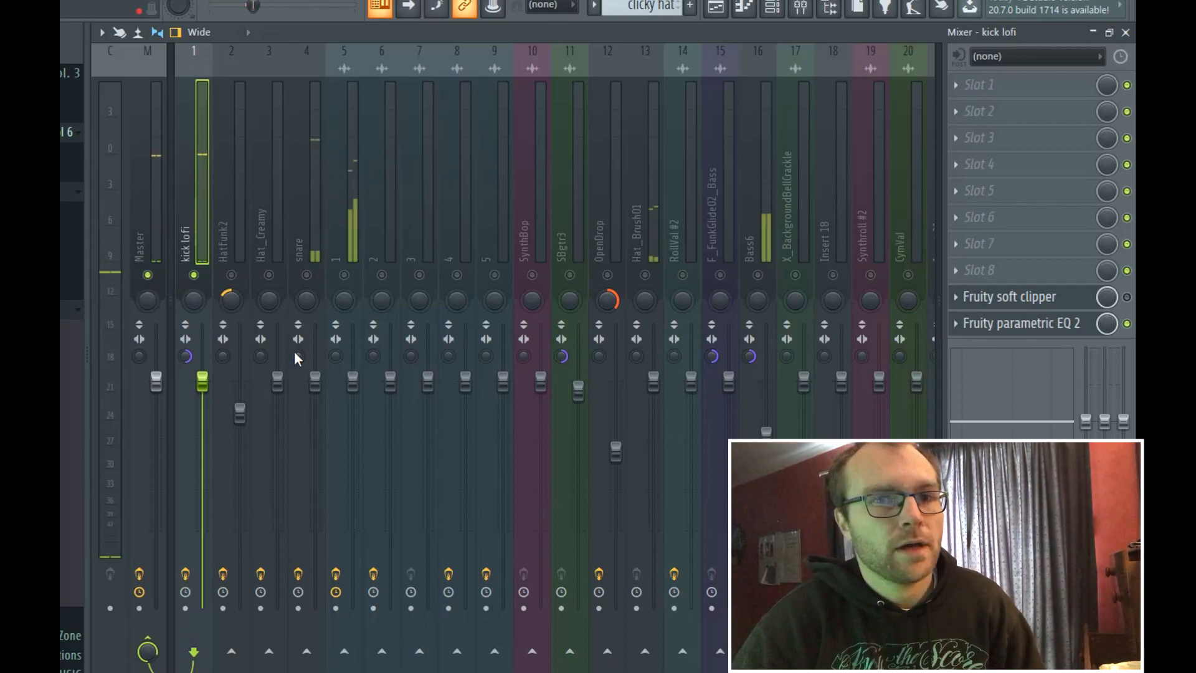
{"action": "key", "text": "space"}
Inspect the Fruity soft clipper settings on the kick lofi track, and play the soloed kick with the clipper re-enabled
{"action": "left_click", "coordinate": [997, 297]}
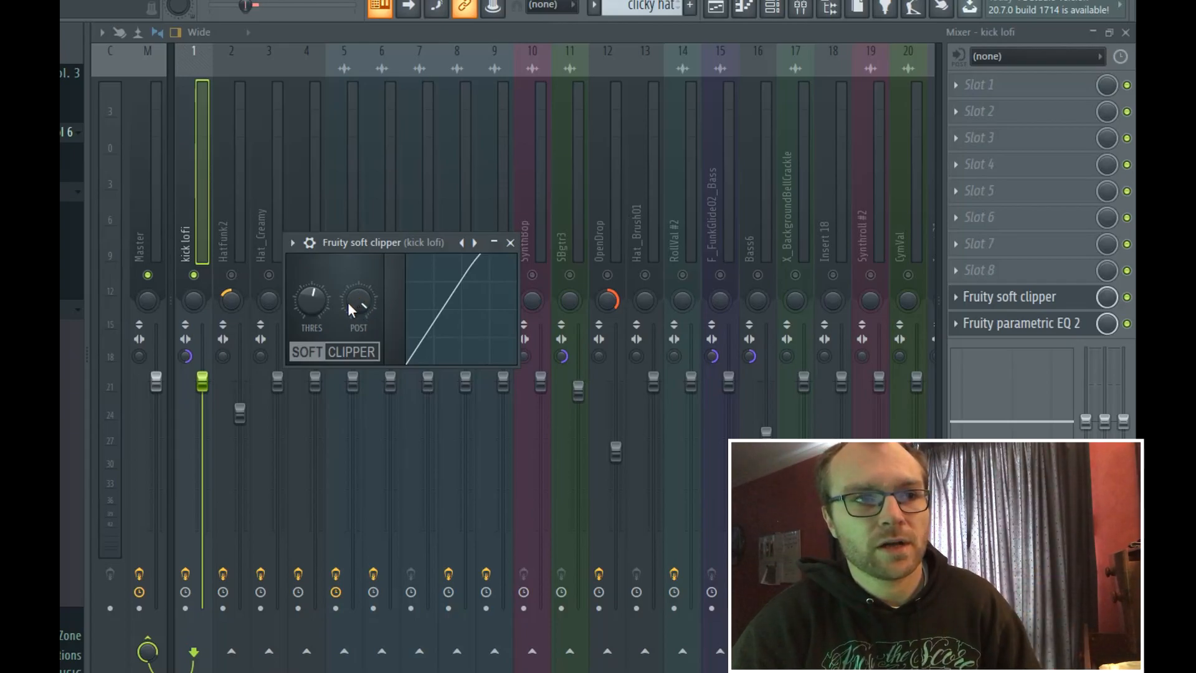
{"action": "key", "text": "Escape"}
{"action": "key", "text": "space"}
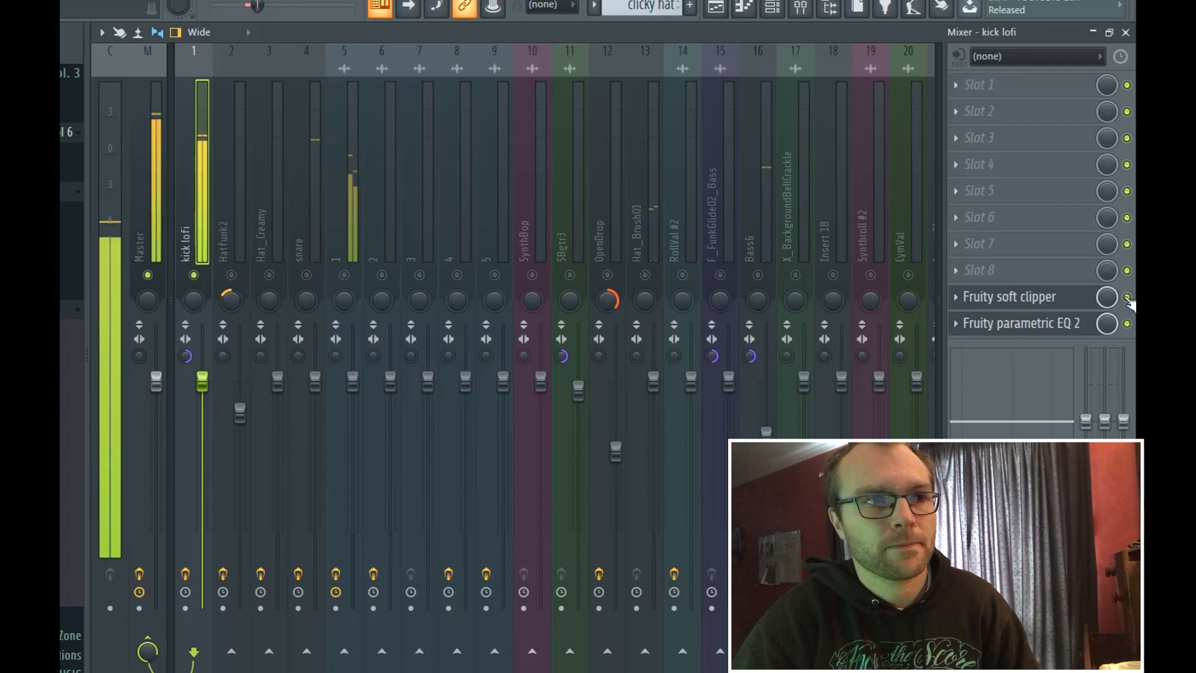
{"action": "key", "text": "space"}
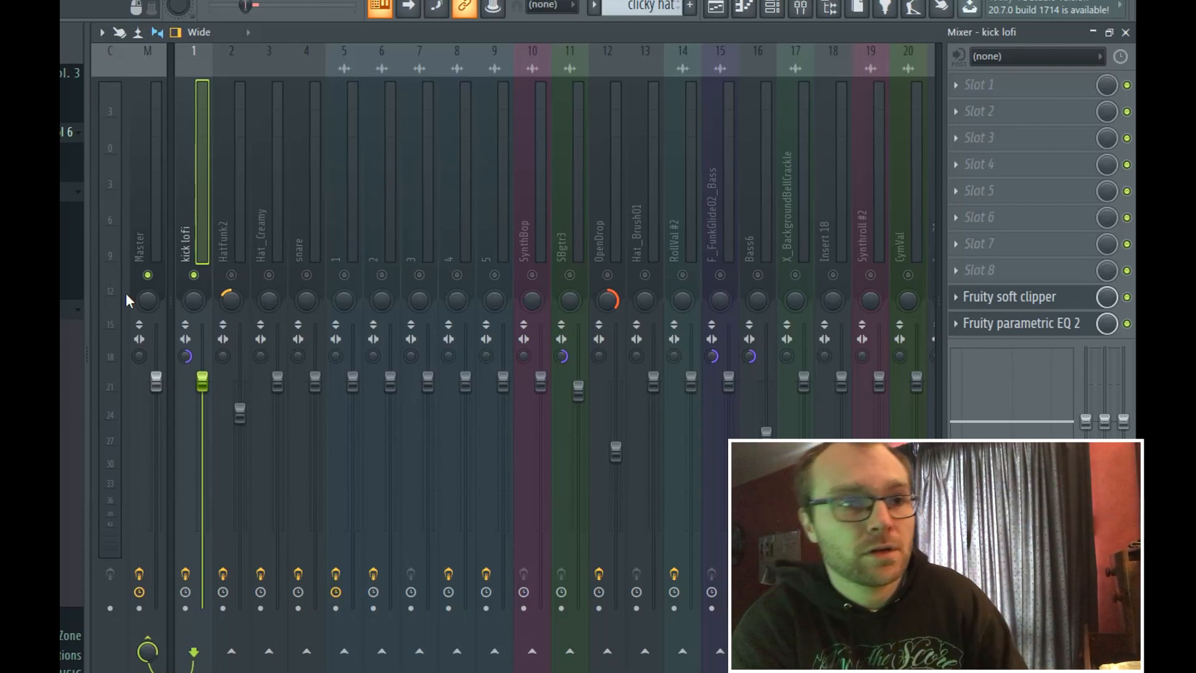
Examine the Fruity parametric EQ 2 settings on the snare track
{"action": "left_click", "coordinate": [302, 235]}
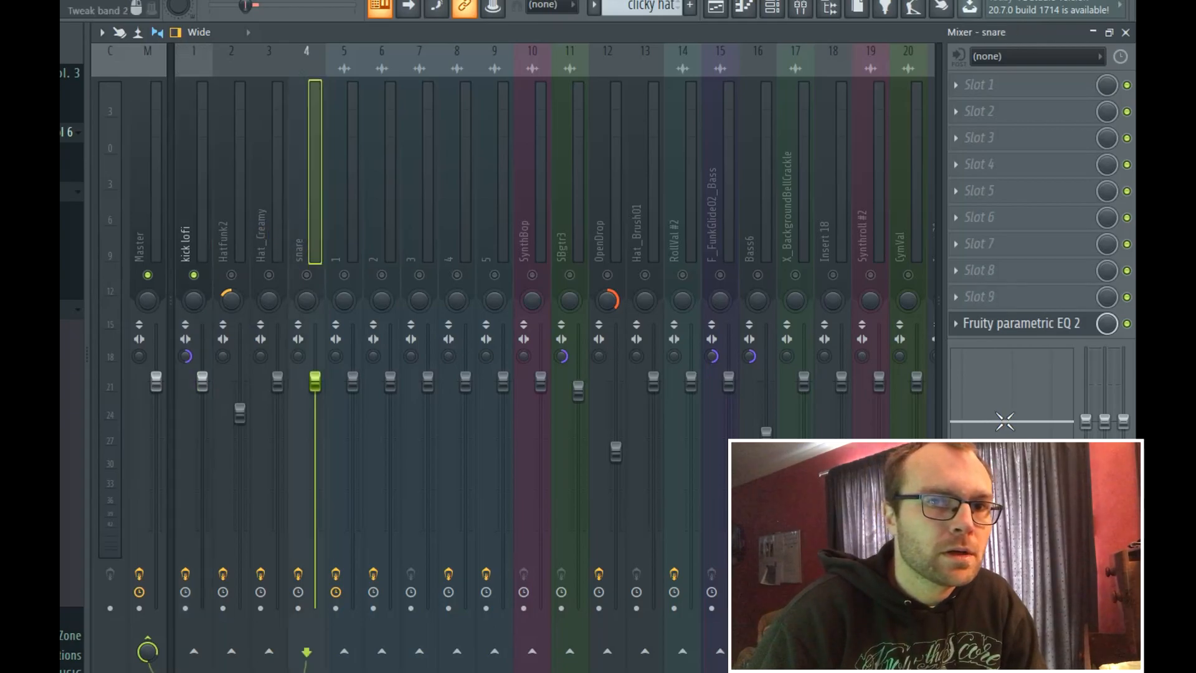
{"action": "left_click", "coordinate": [985, 324]}
{"action": "left_click", "coordinate": [985, 324]}
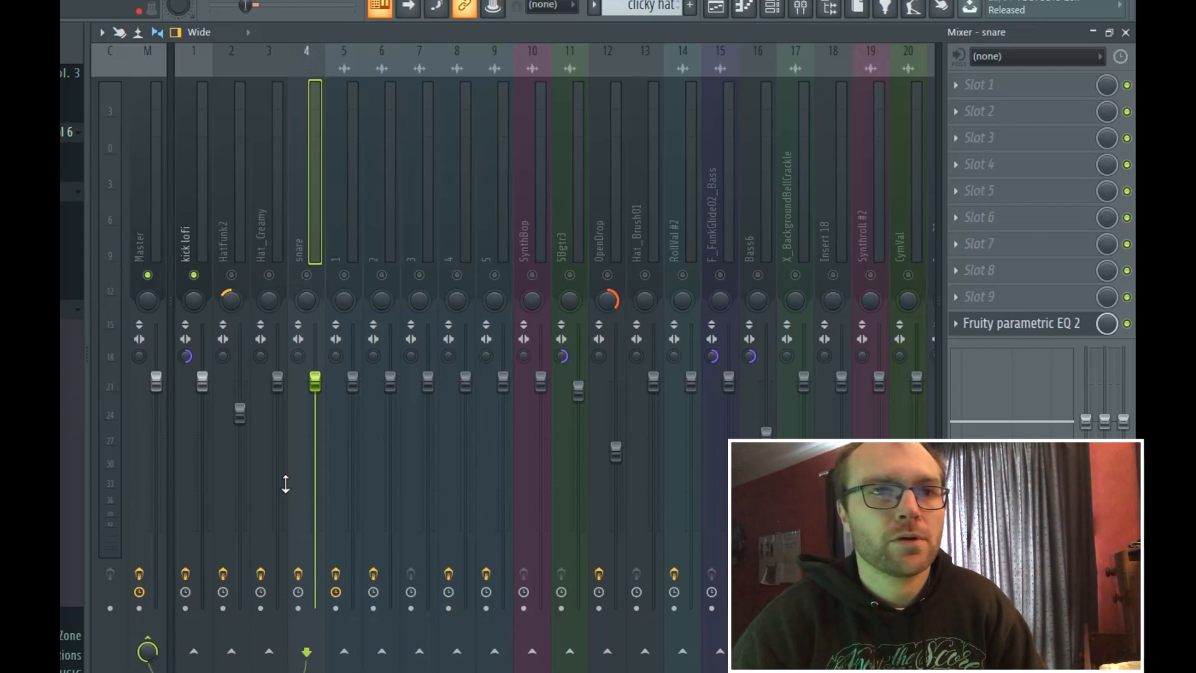
Switch to the kick lofi #2 pattern and review its channels' mixer track assignments in the Channel rack
{"action": "key", "text": "F6"}
{"action": "key", "text": "KP_Add"}
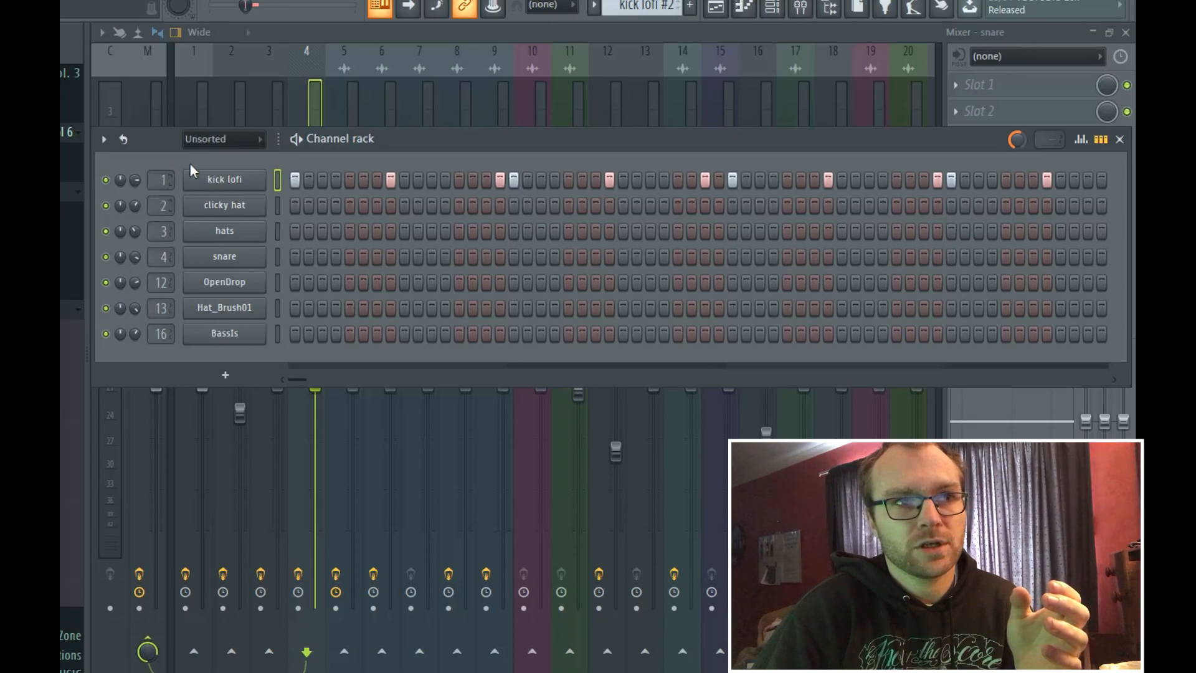
{"action": "left_click", "coordinate": [430, 34]}
{"action": "left_click", "coordinate": [182, 233]}
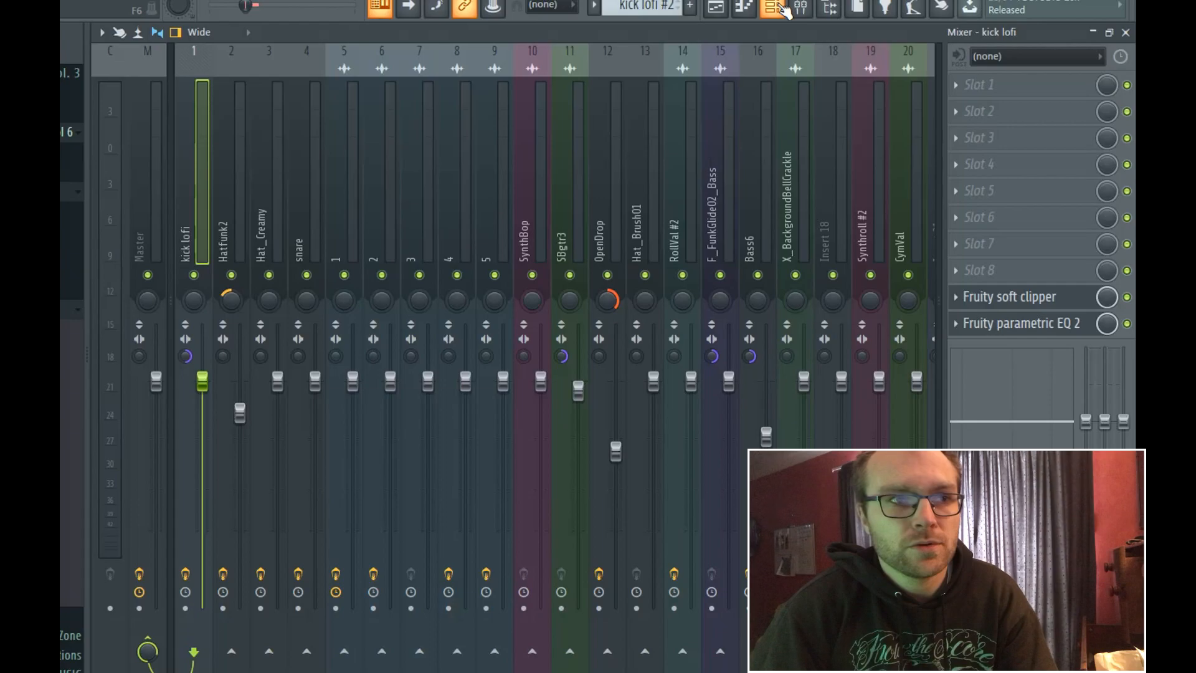
{"action": "key", "text": "F6"}
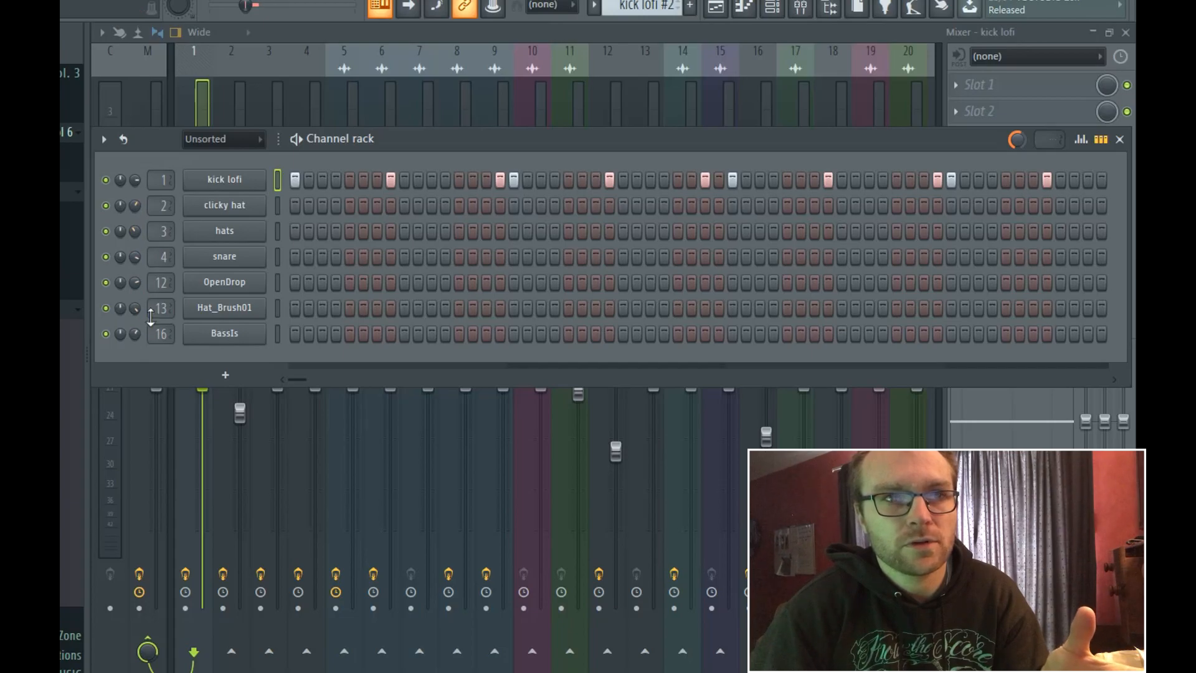
{"action": "left_click", "coordinate": [626, 39]}
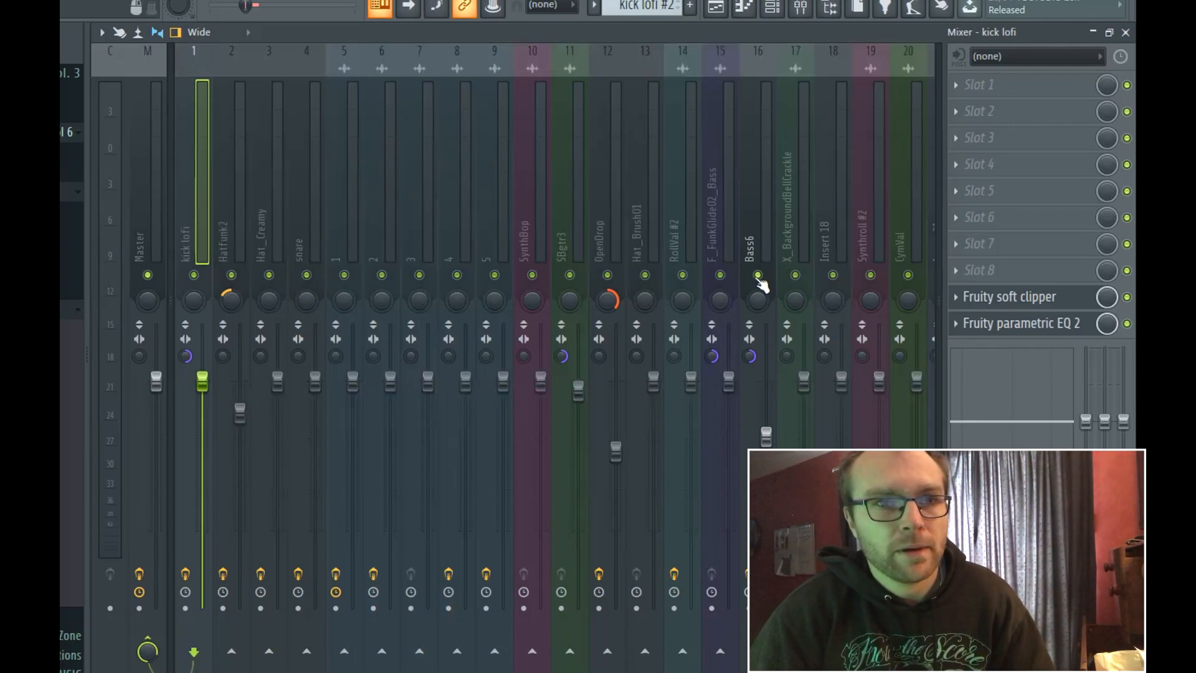
Compare the levels of the soloed Bass6 and kick lofi tracks on the Master meter, separately and together, during playback
{"action": "left_click", "coordinate": [754, 236]}
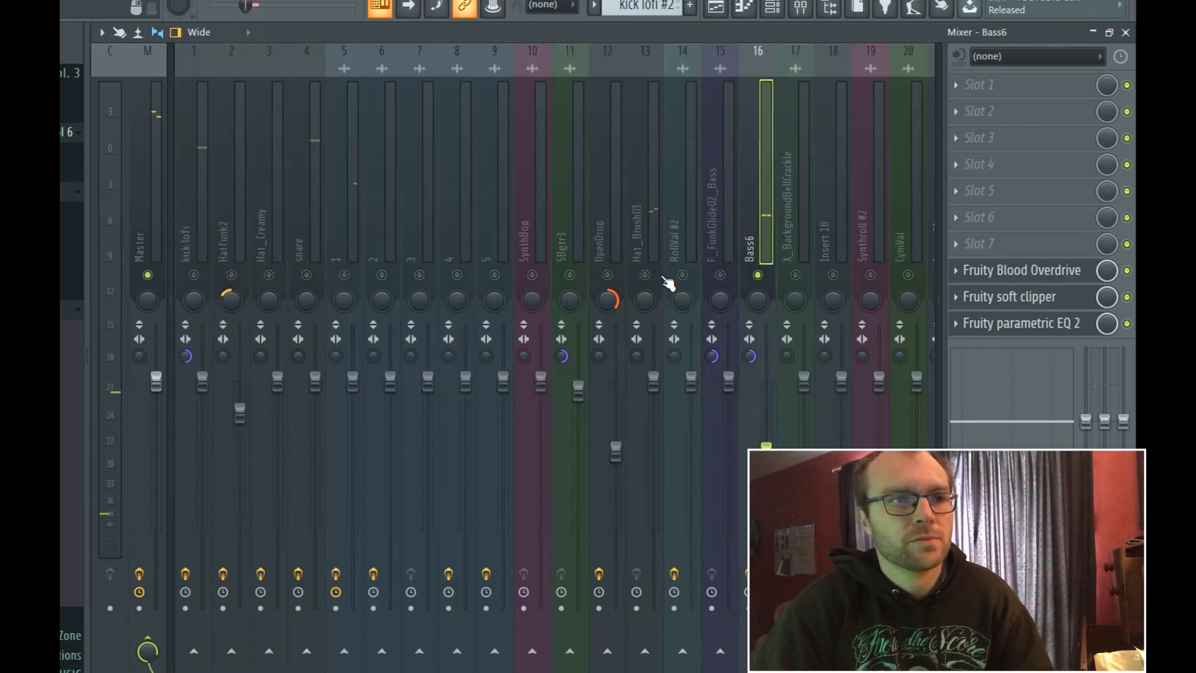
{"action": "left_click", "coordinate": [136, 230]}
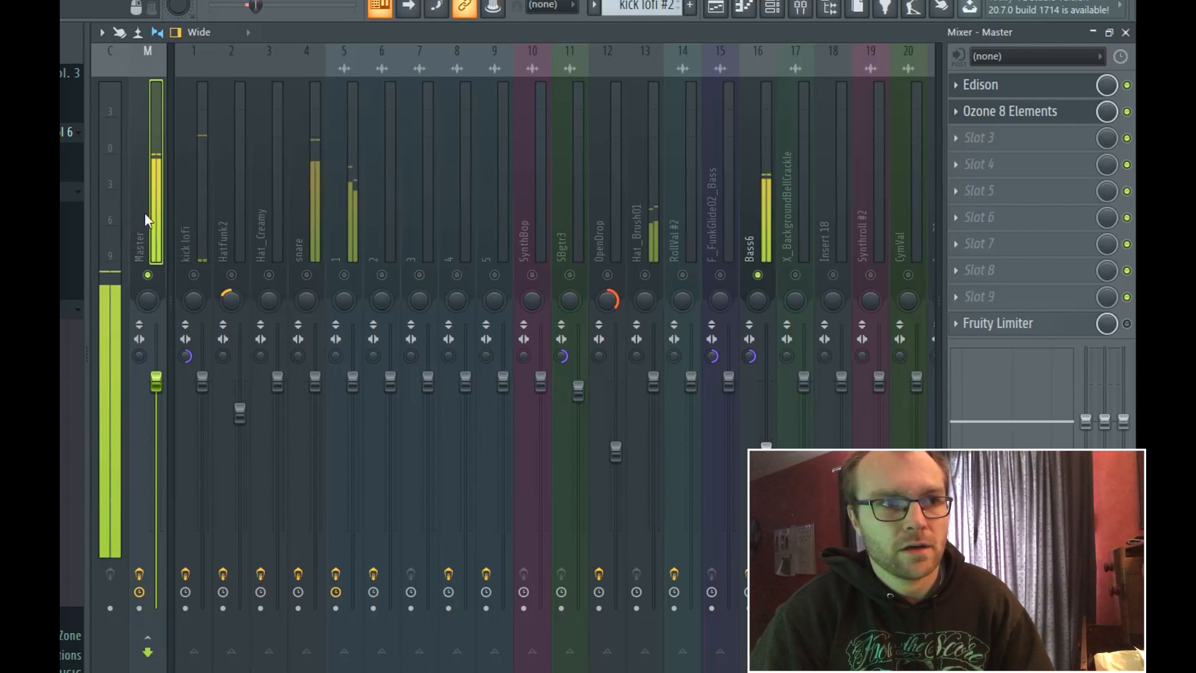
{"action": "left_click", "coordinate": [191, 276]}
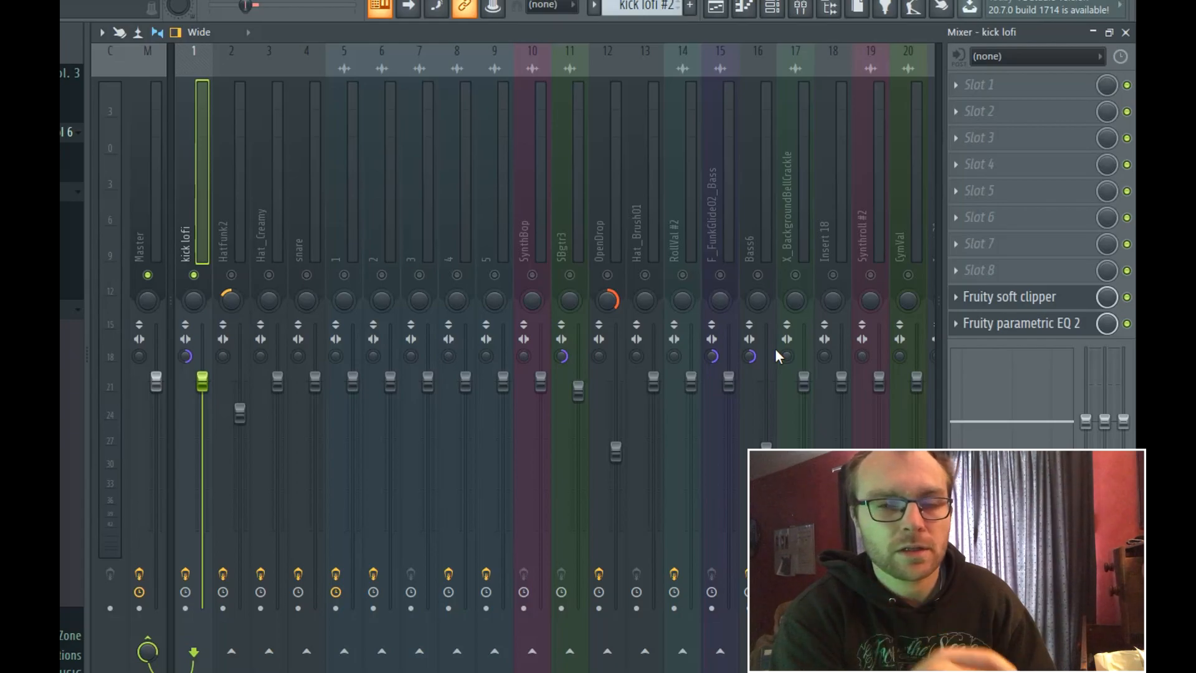
{"action": "key", "text": "space"}
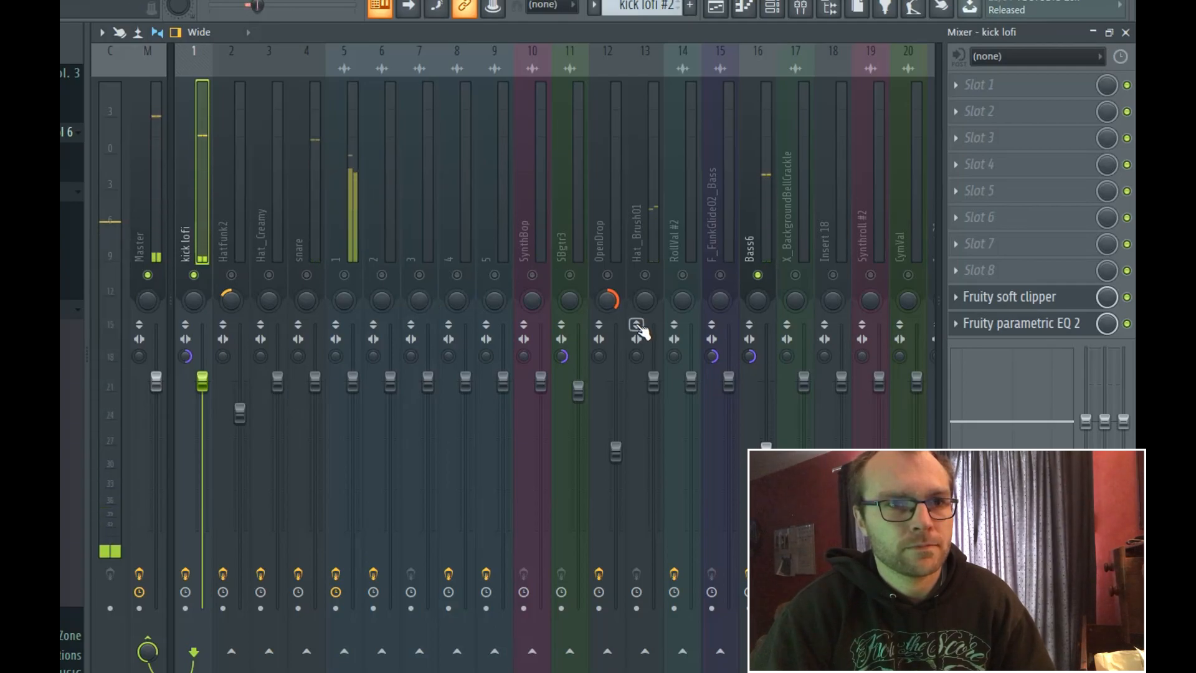
{"action": "key", "text": "space"}
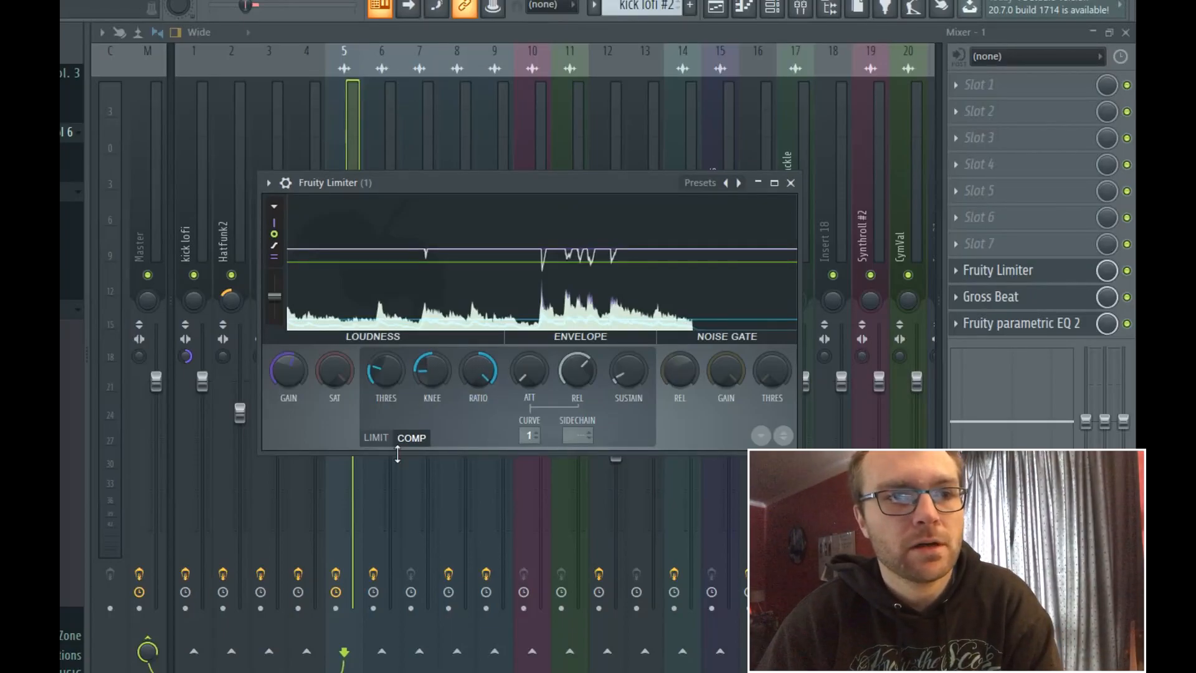
Compare the LIMIT and COMP modes of mixer track 5's Fruity Limiter, and adjust the compressor's knee and threshold during playback
{"action": "left_click", "coordinate": [378, 438]}
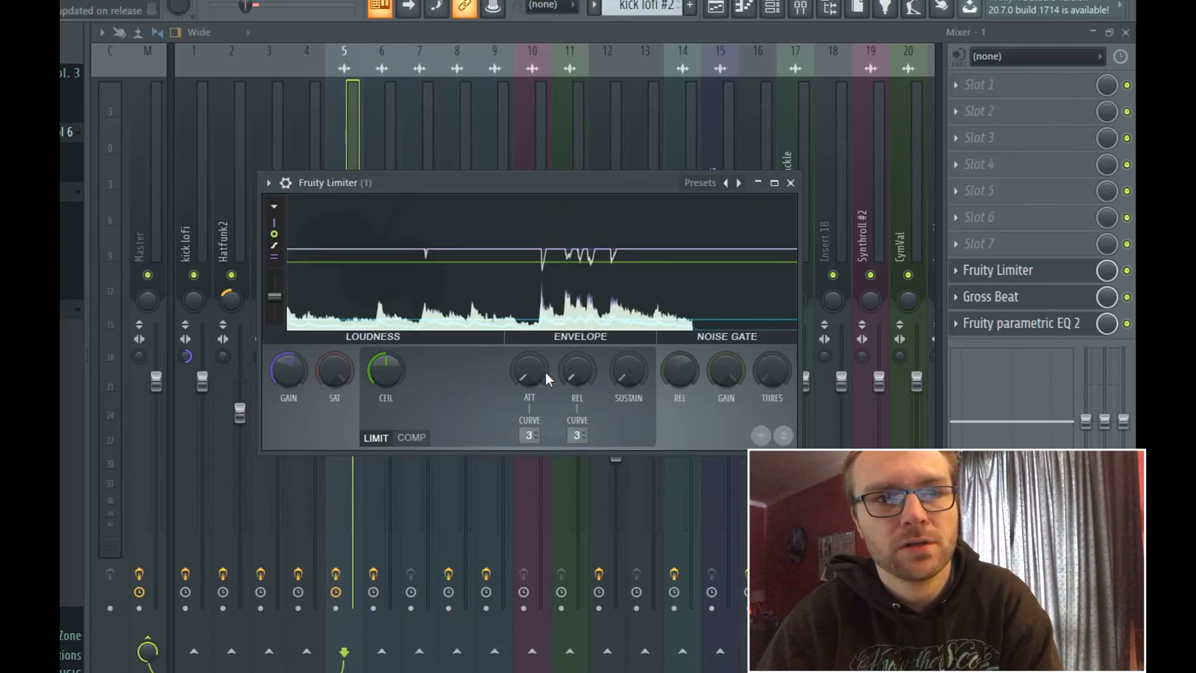
{"action": "left_click", "coordinate": [411, 437]}
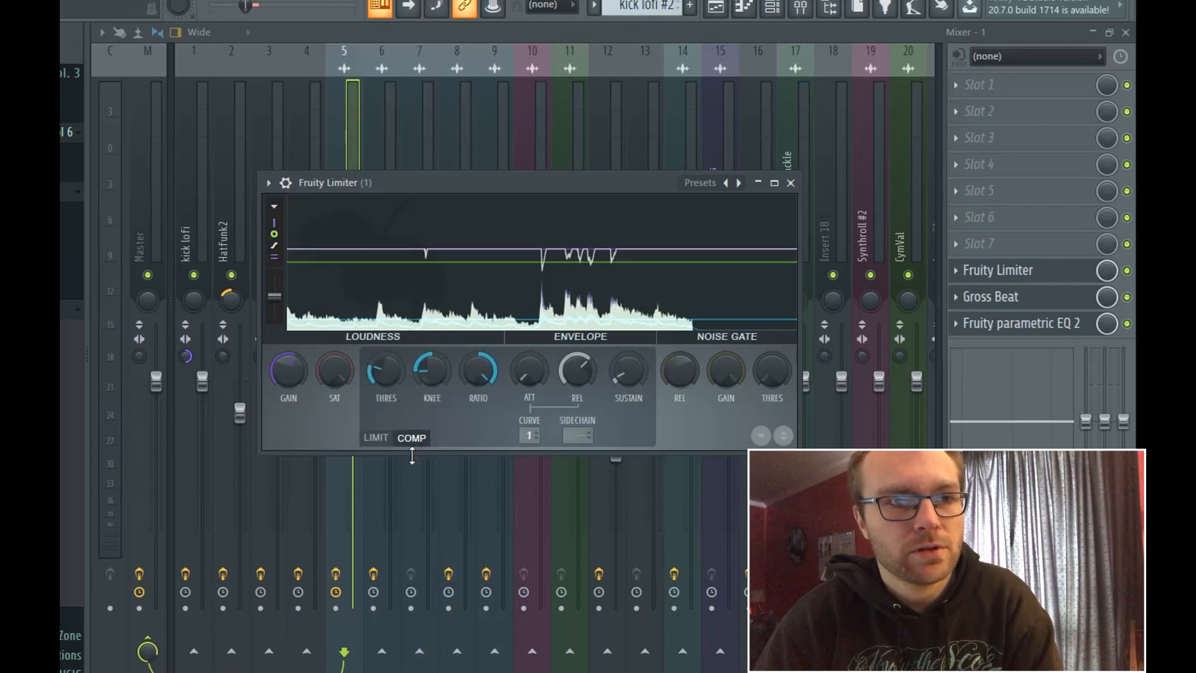
{"action": "key", "text": "space"}
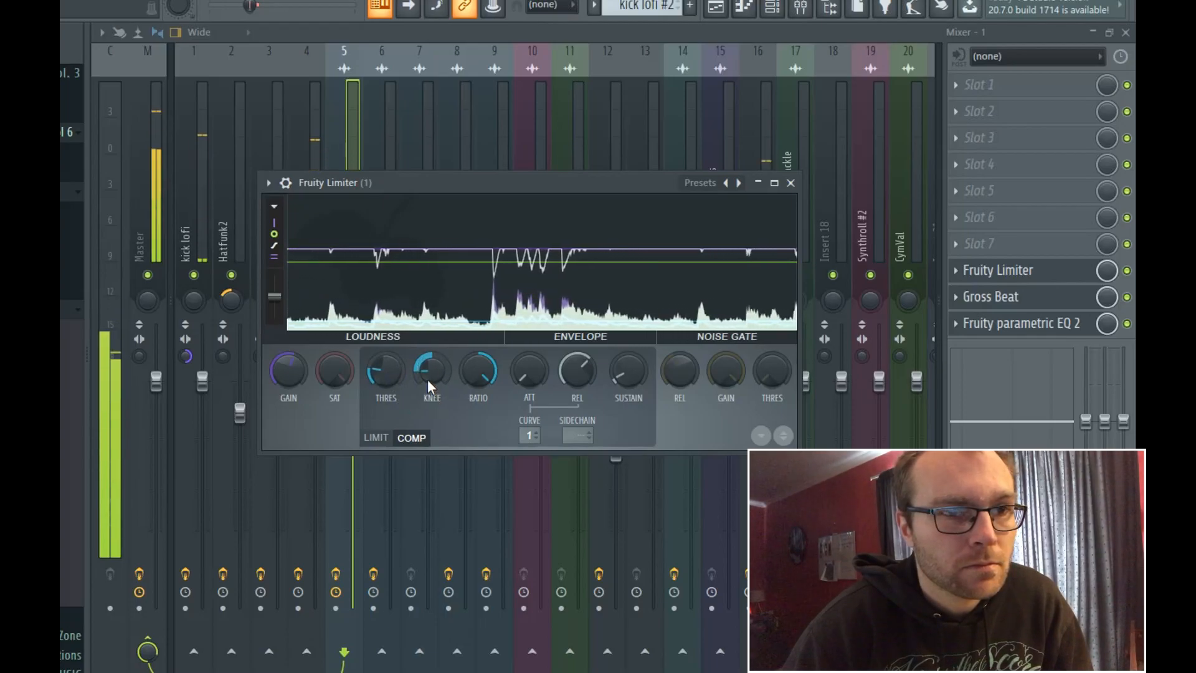
{"action": "left_click_drag", "start_coordinate": [430, 373], "coordinate": [451, 397]}
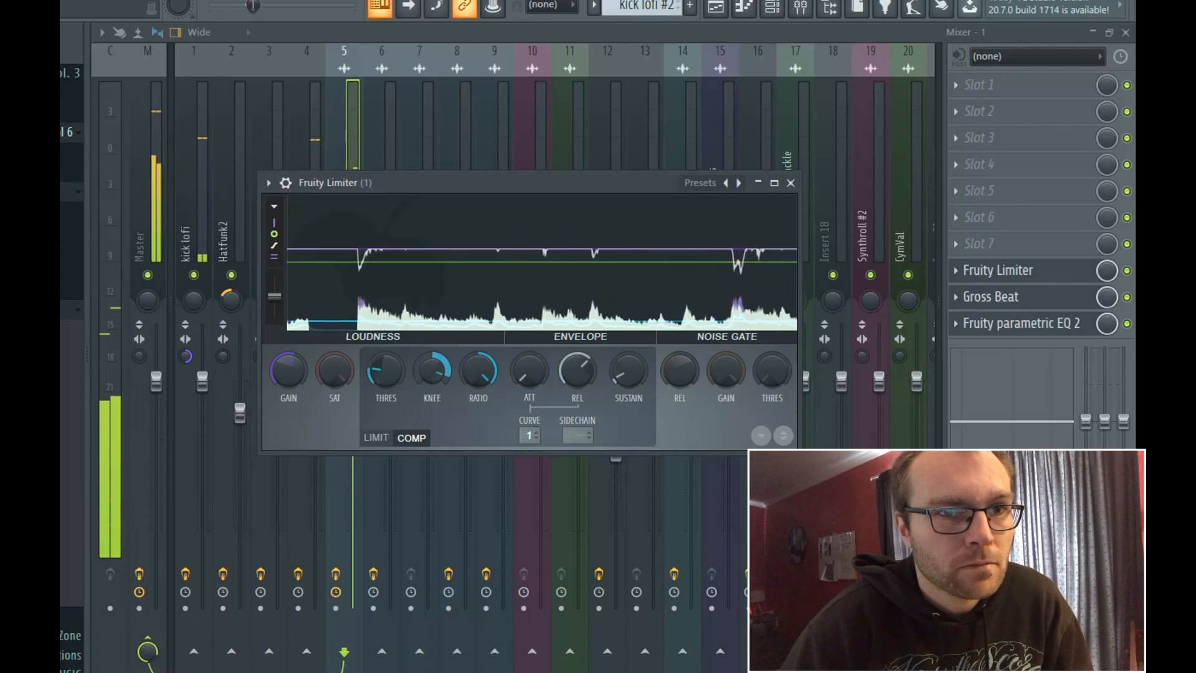
{"action": "left_click_drag", "start_coordinate": [432, 370], "coordinate": [432, 399]}
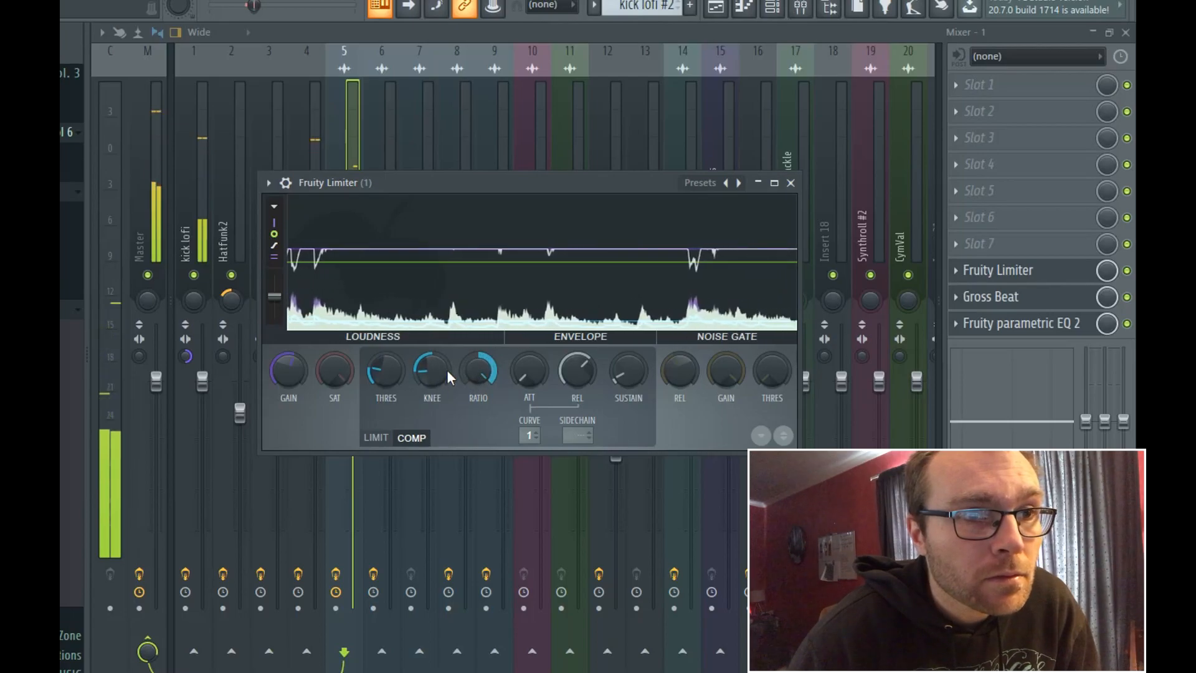
{"action": "left_click_drag", "start_coordinate": [404, 370], "coordinate": [404, 362]}
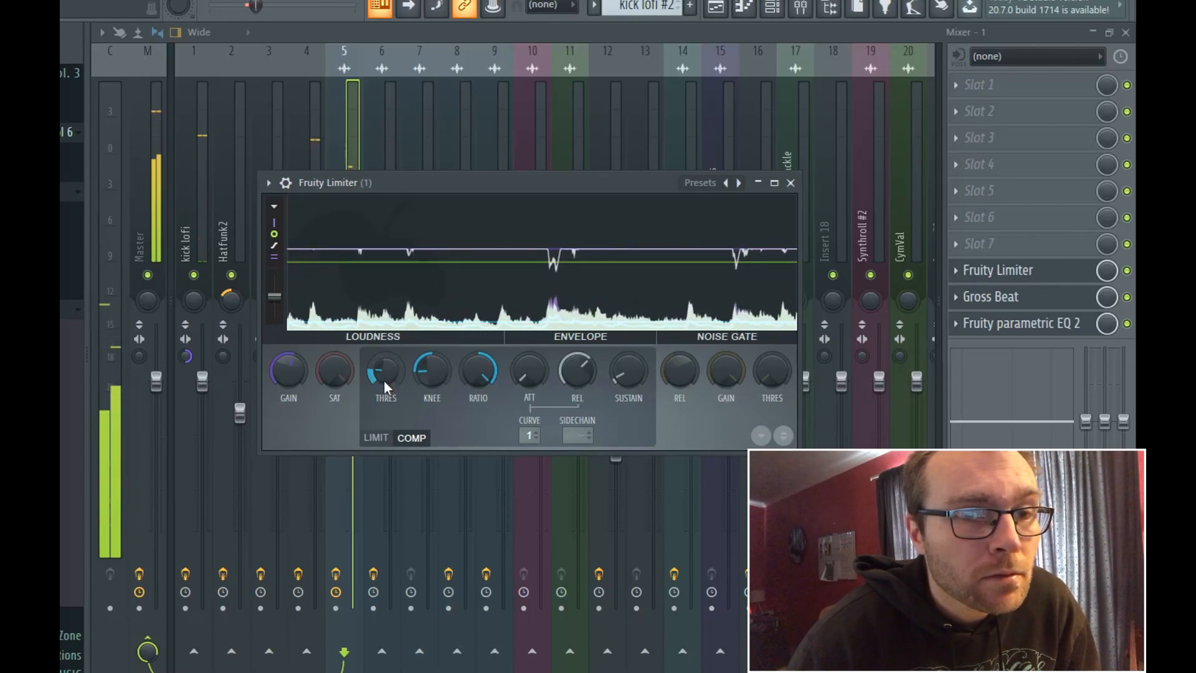